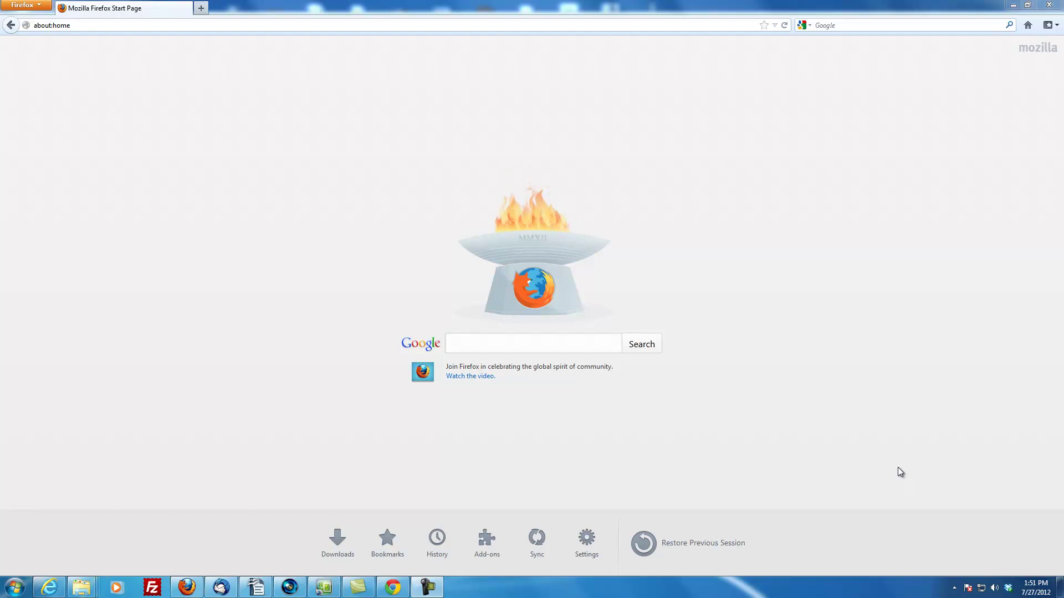
{"action": "left_click", "coordinate": [433, 25]}
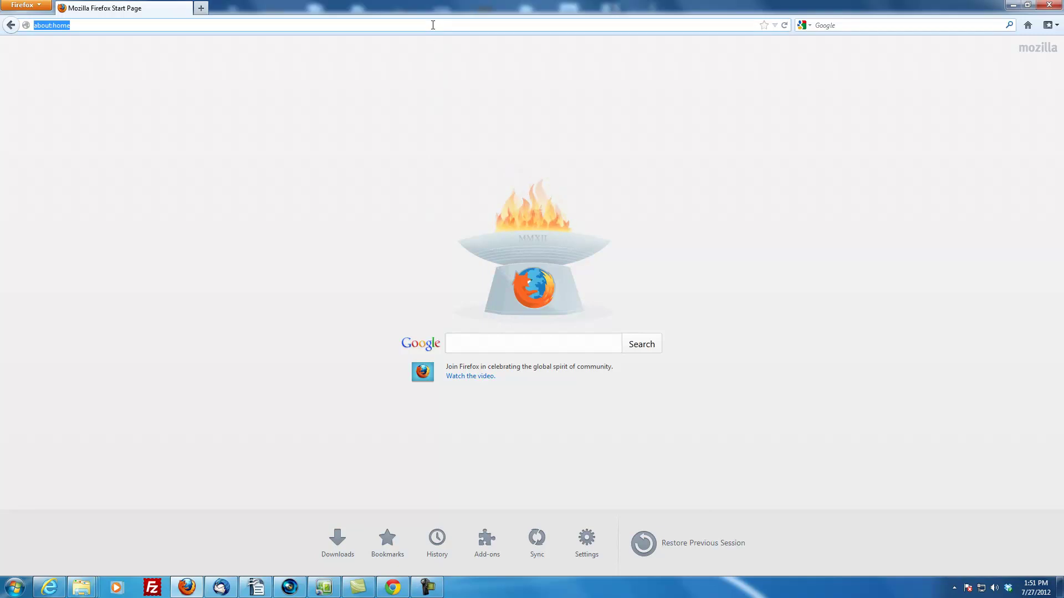
{"action": "type", "text": "youtube.com/"}
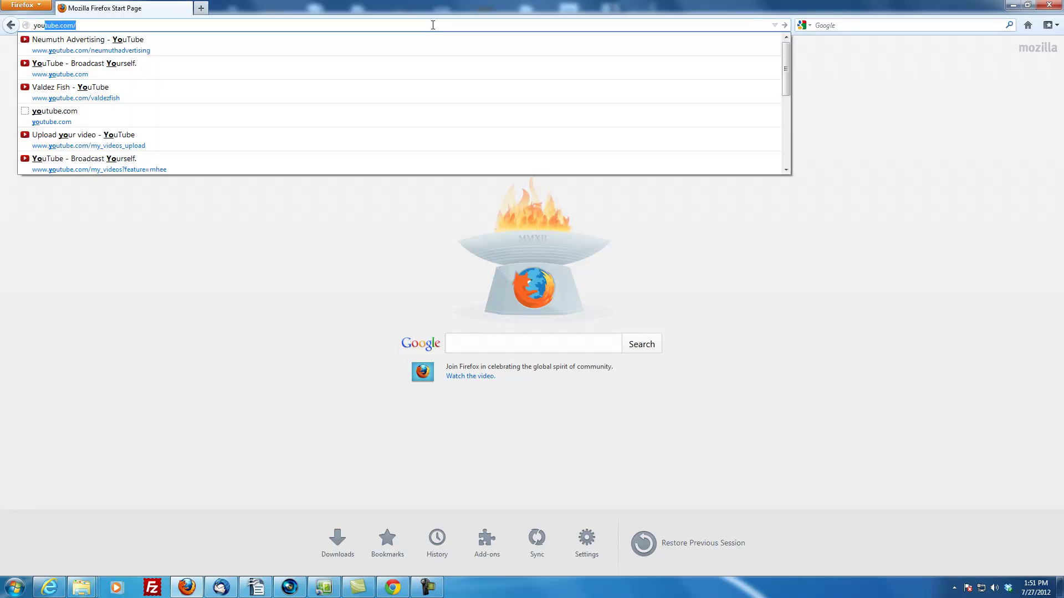
{"action": "key", "text": "Return"}
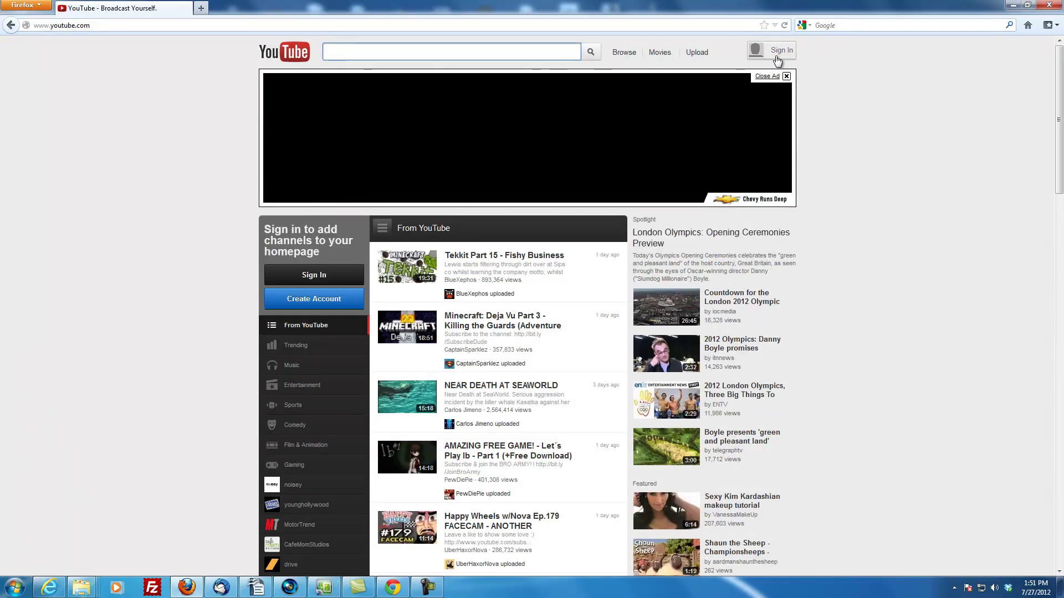
Sign in with the channel account's e-mail and password, declining Firefox's save-password prompt
{"action": "left_click", "coordinate": [779, 59]}
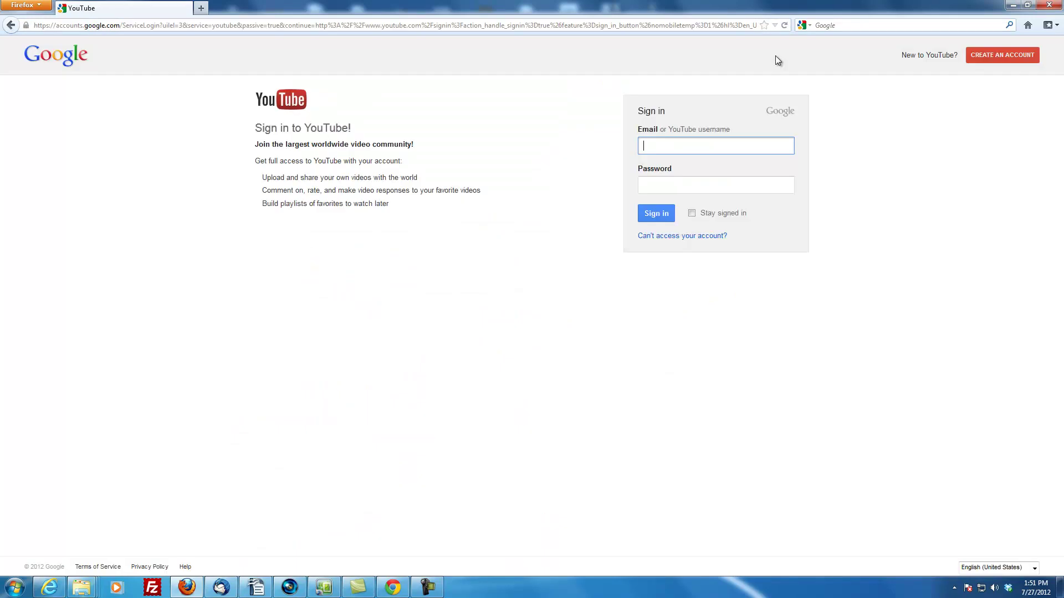
{"action": "key", "text": "Tab"}
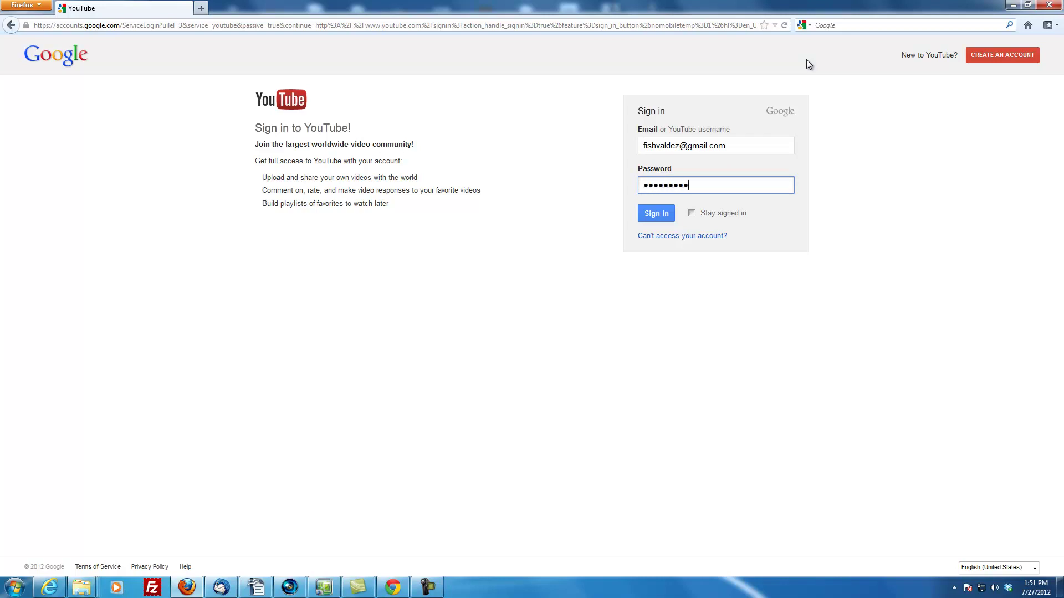
{"action": "left_click", "coordinate": [658, 216]}
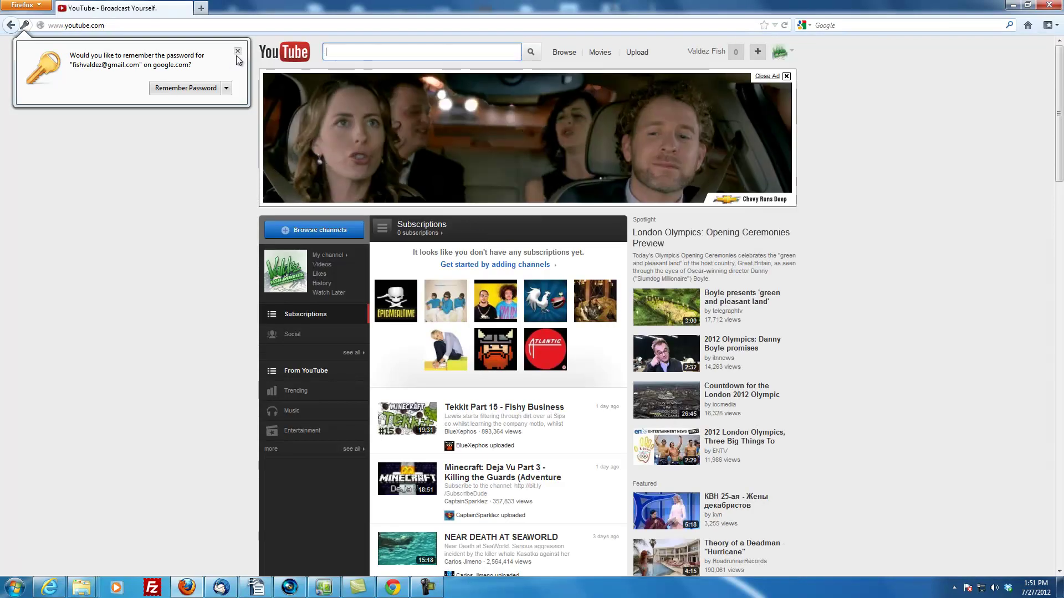
{"action": "left_click", "coordinate": [852, 435]}
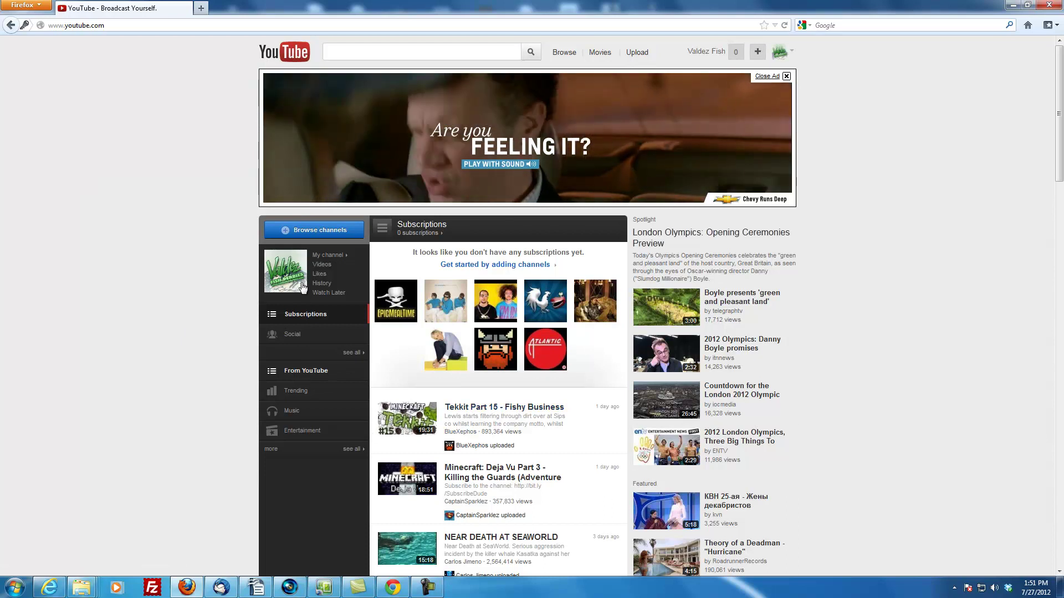
{"action": "scroll", "coordinate": [448, 375], "scroll_direction": "down", "scroll_amount": 1}
{"action": "scroll", "coordinate": [447, 375], "scroll_direction": "down", "scroll_amount": 10}
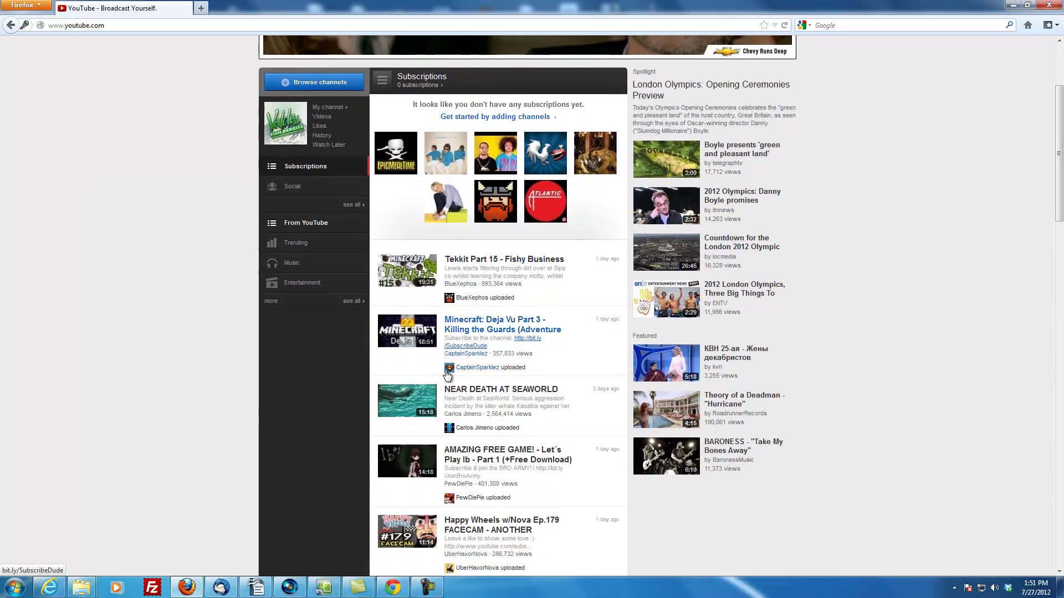
{"action": "scroll", "coordinate": [331, 382], "scroll_direction": "up", "scroll_amount": 10}
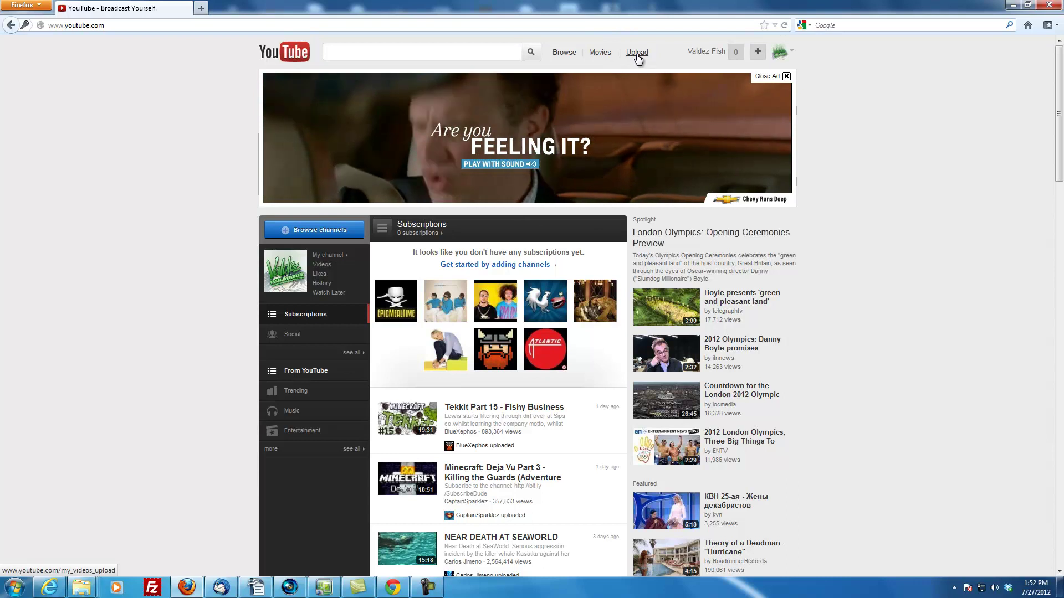
Pick Kids Derby.wmv from the Dropbox folder as the file to upload
{"action": "left_click", "coordinate": [637, 54]}
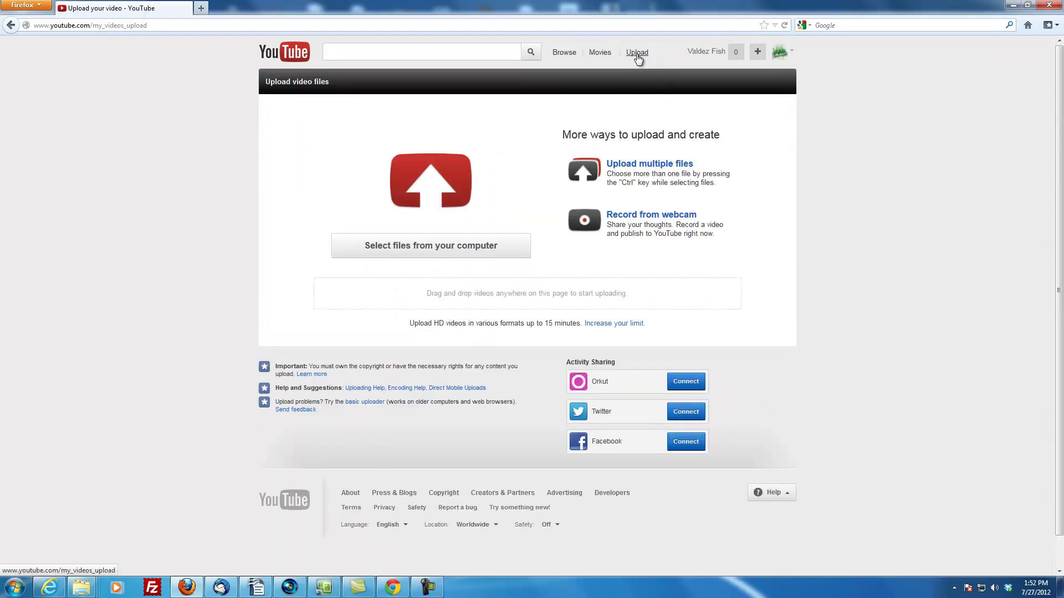
{"action": "left_click", "coordinate": [491, 244]}
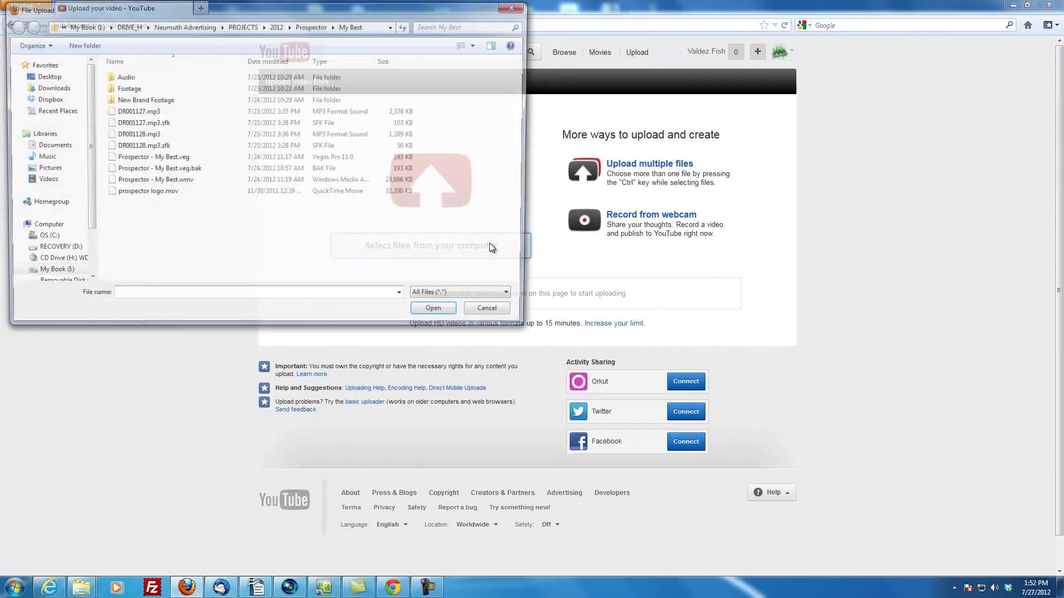
{"action": "left_click", "coordinate": [331, 257]}
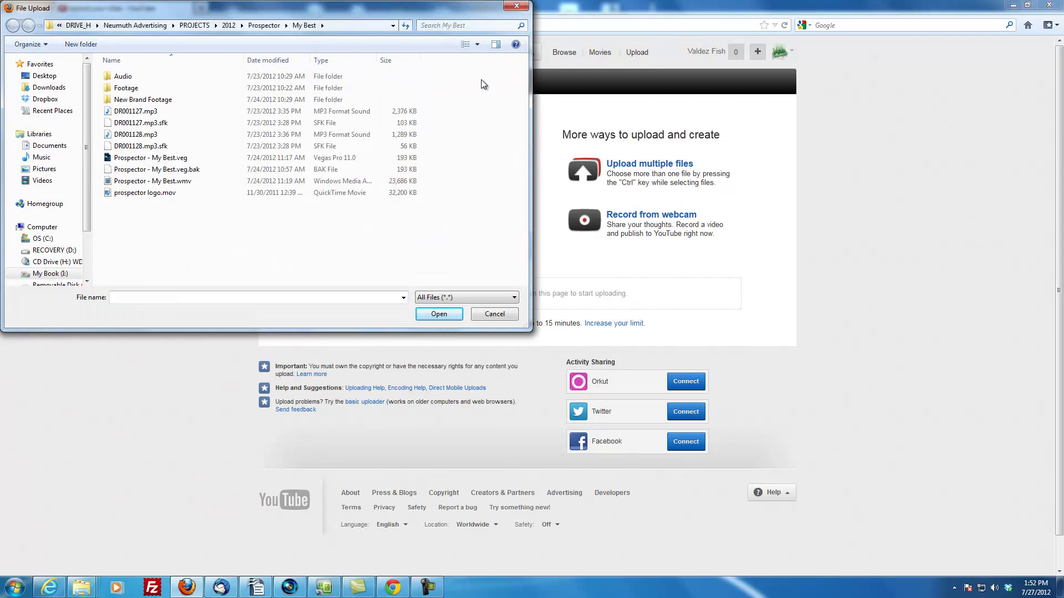
{"action": "left_click", "coordinate": [45, 99]}
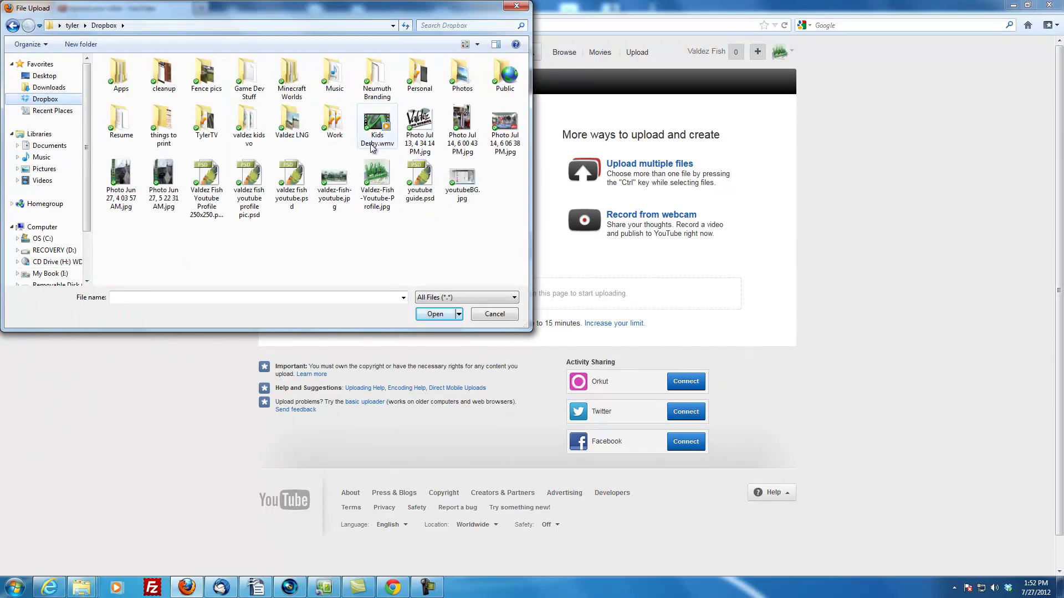
{"action": "left_click", "coordinate": [377, 125]}
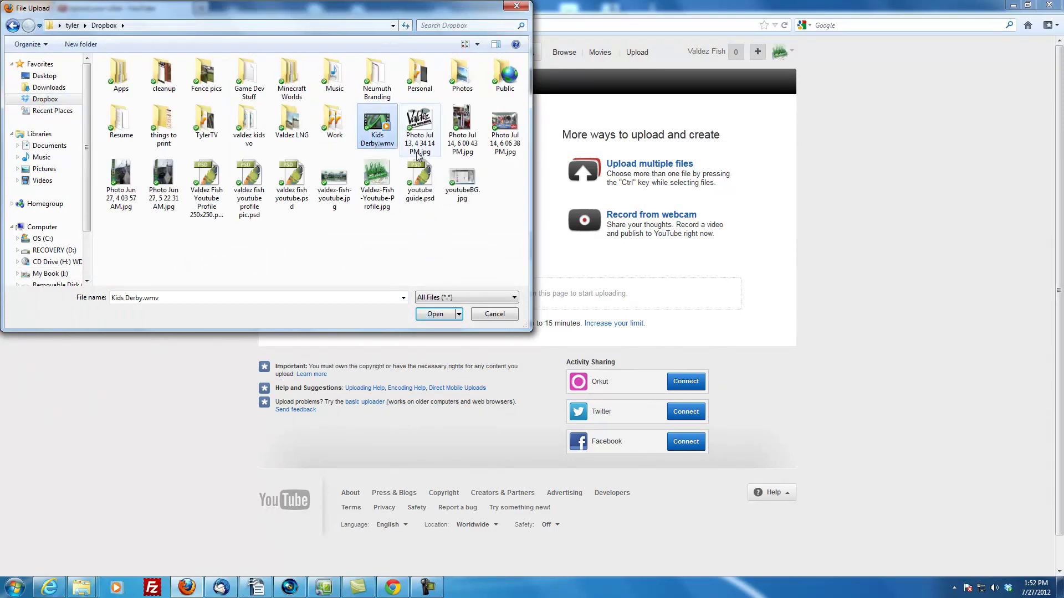
{"action": "left_click", "coordinate": [433, 315]}
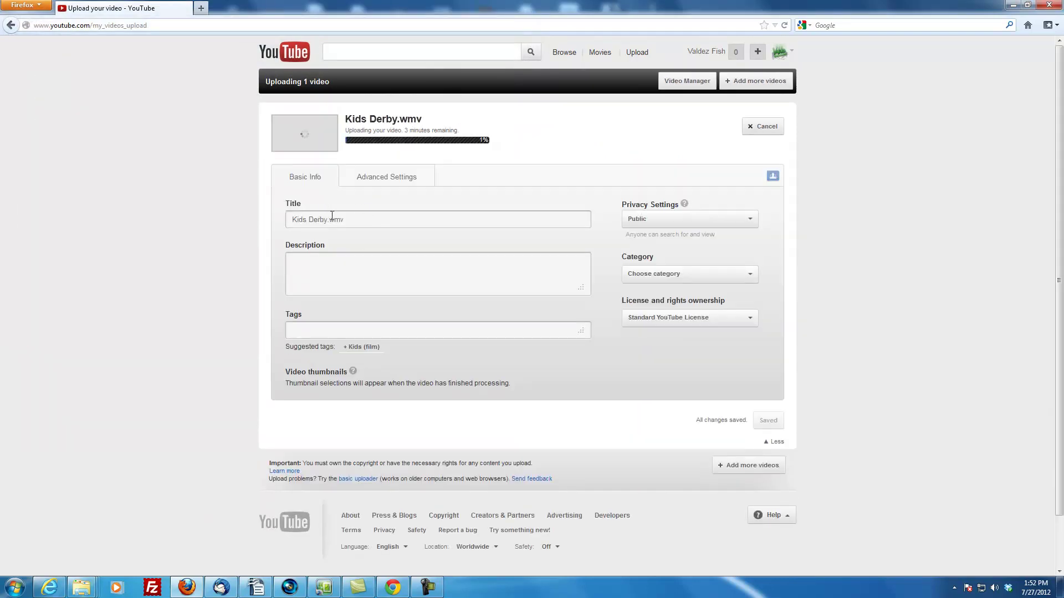
Change the title from 'Kids Derby.wmv' to 'Valdez Fish Derbies - Kid's Derby Recap'
{"action": "left_click", "coordinate": [294, 219]}
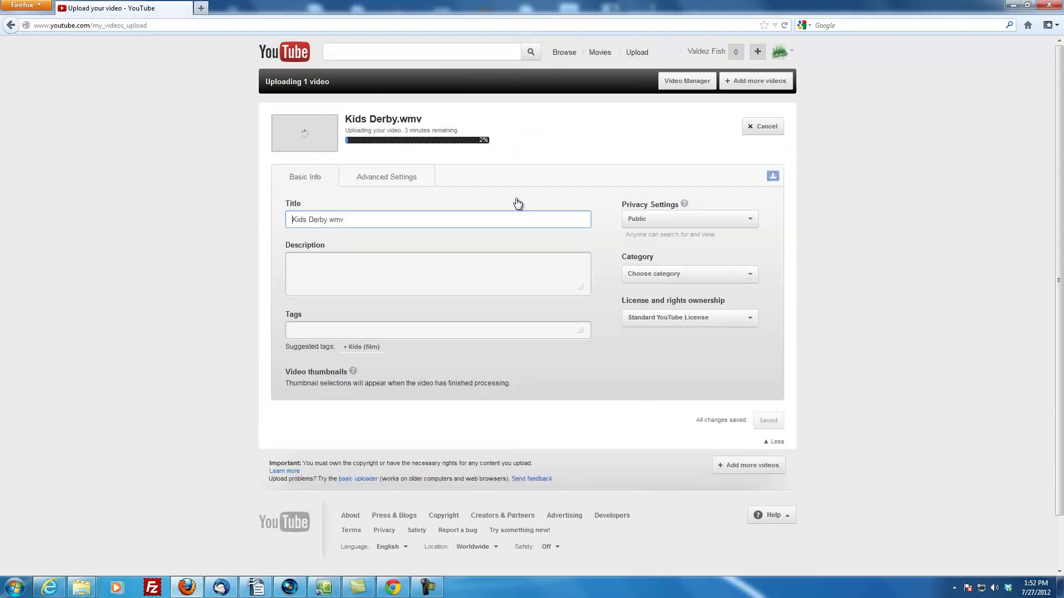
{"action": "type", "text": "Fish"}
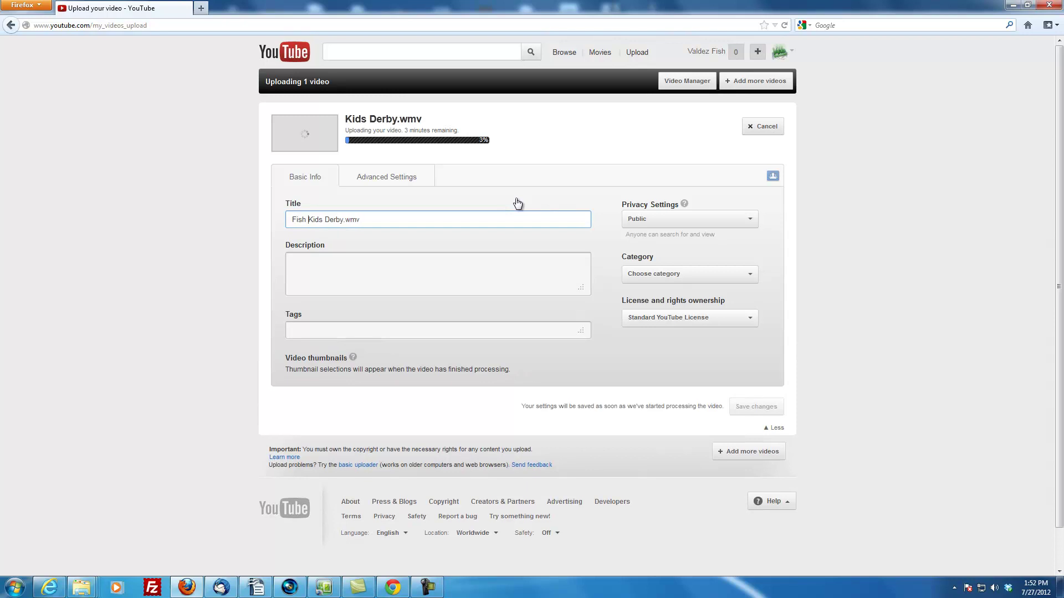
{"action": "key", "text": "BackSpace"}
{"action": "key", "text": "BackSpace"}
{"action": "key", "text": "BackSpace"}
{"action": "key", "text": "BackSpace"}
{"action": "key", "text": "BackSpace"}
{"action": "type", "text": "Valdez Fish Derbi"}
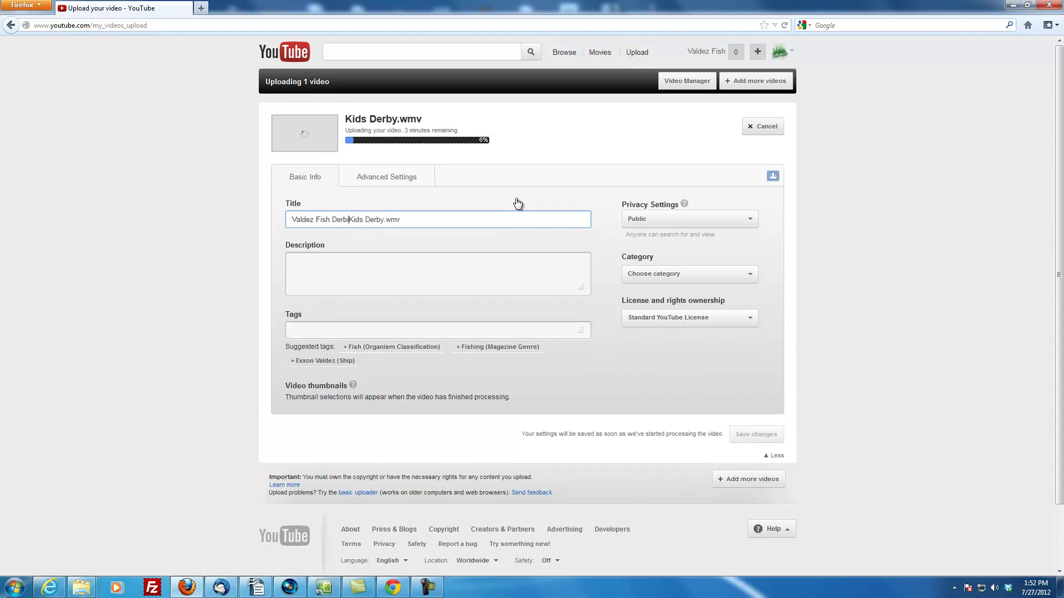
{"action": "type", "text": "es -"}
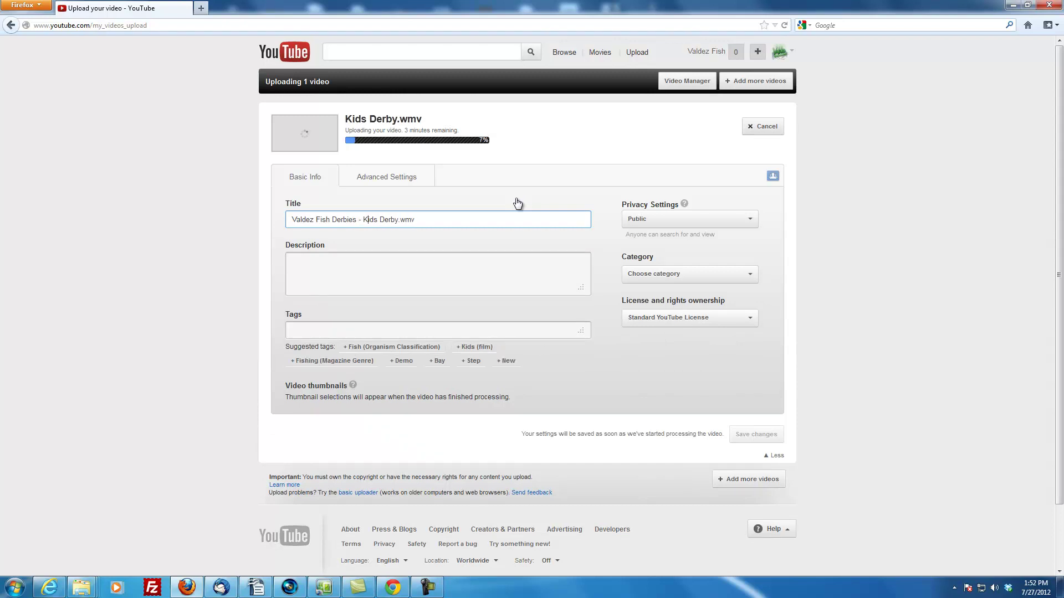
{"action": "key", "text": "End"}
{"action": "key", "text": "shift+Left"}
{"action": "key", "text": "shift+Left"}
{"action": "key", "text": "shift+Left"}
{"action": "key", "text": "shift+Left"}
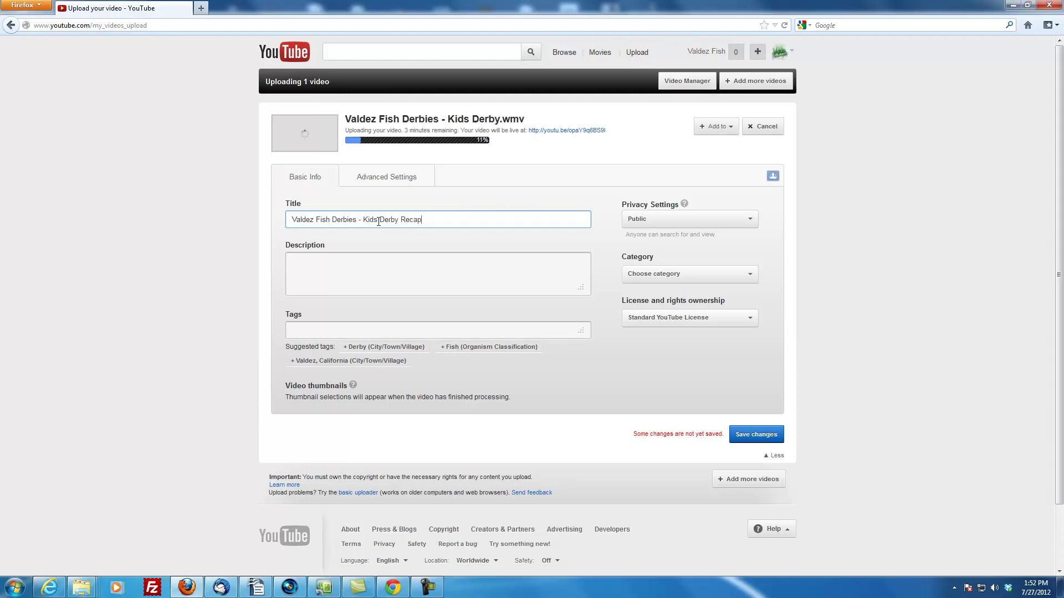
{"action": "type", "text": "'"}
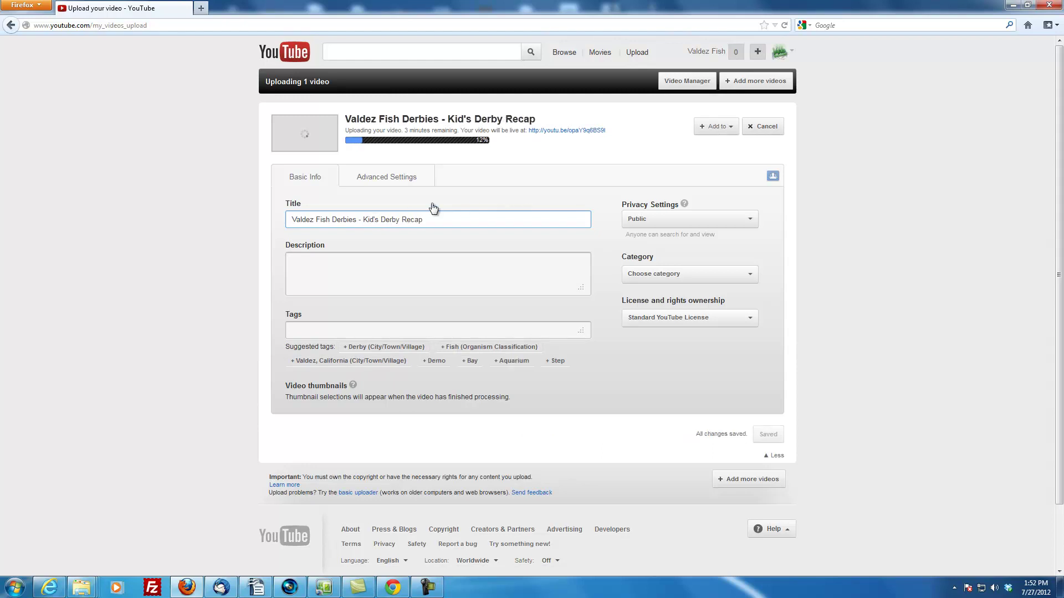
{"action": "left_click", "coordinate": [426, 270]}
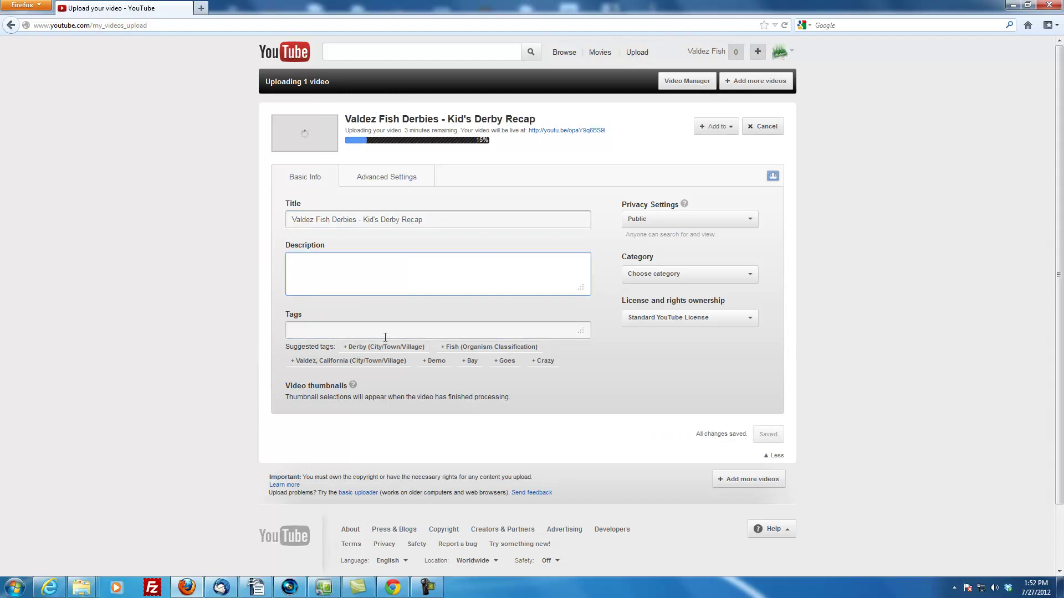
Open the channel page in a new tab and go to the 2012 Kid's Derby Winner video
{"action": "left_click", "coordinate": [793, 54]}
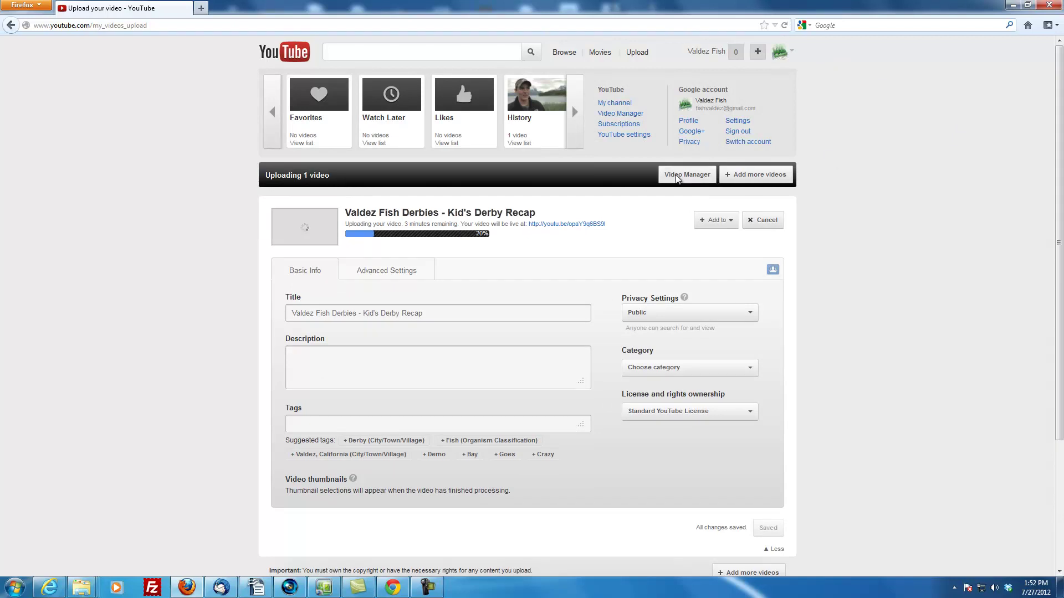
{"action": "right_click", "coordinate": [621, 104]}
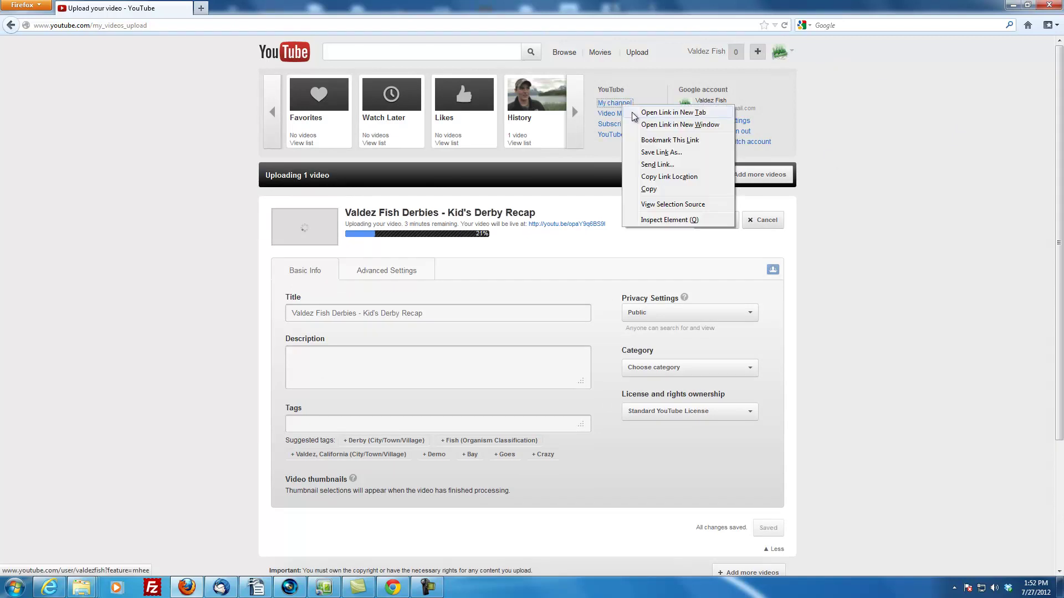
{"action": "left_click", "coordinate": [633, 113]}
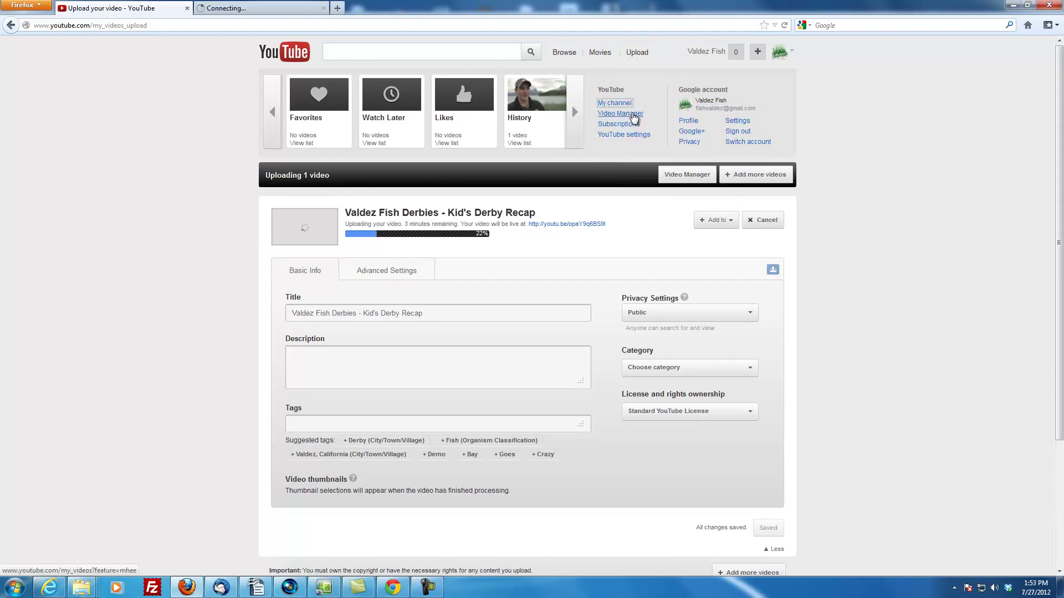
{"action": "left_click", "coordinate": [282, 10]}
{"action": "scroll", "coordinate": [188, 283], "scroll_direction": "down", "scroll_amount": 5}
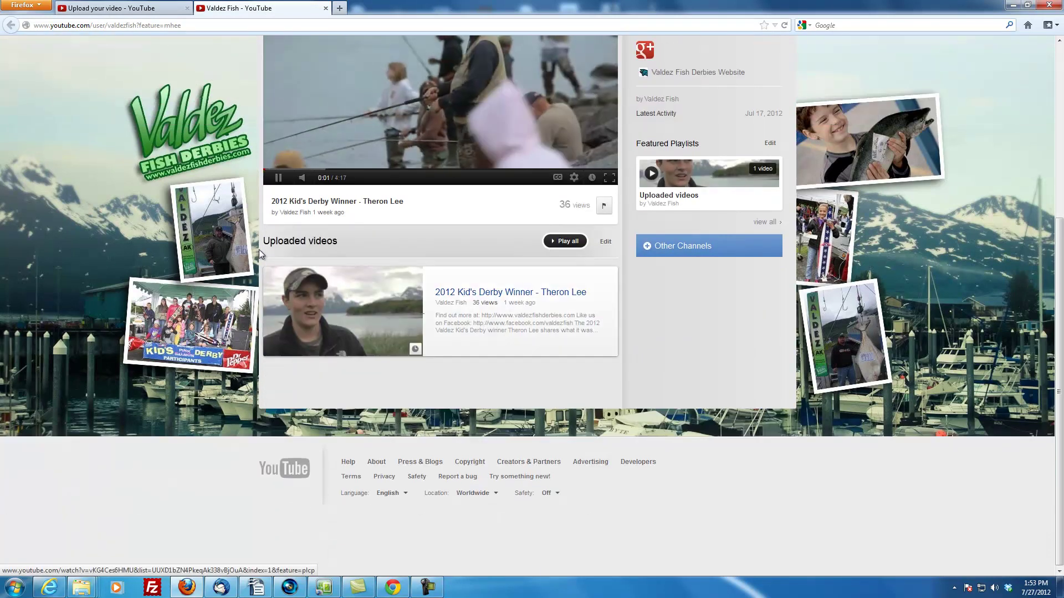
{"action": "left_click", "coordinate": [488, 302]}
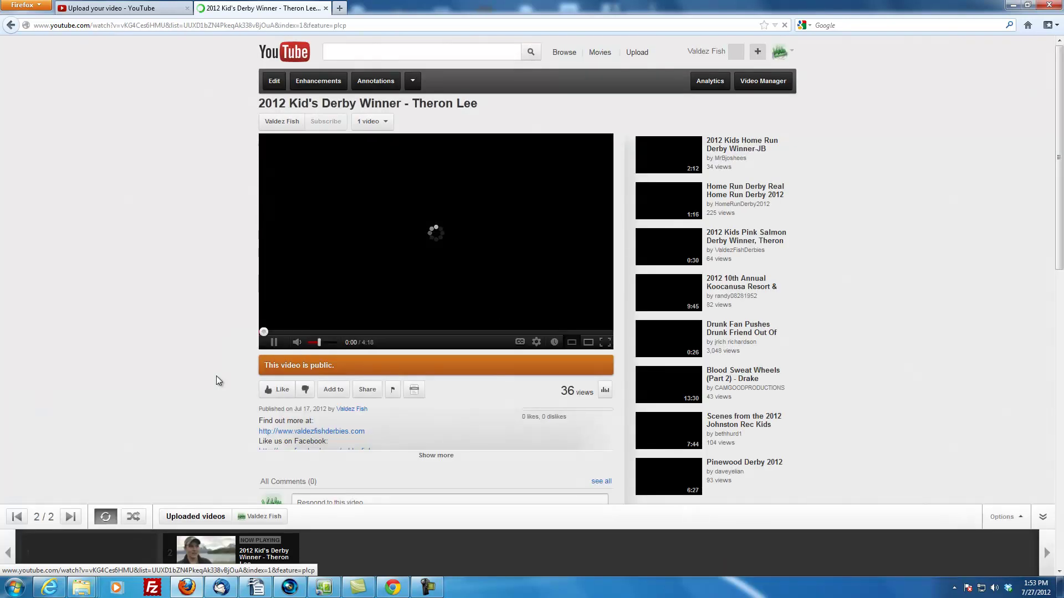
Open the winner video's edit form and copy its description text
{"action": "scroll", "coordinate": [216, 376], "scroll_direction": "down", "scroll_amount": 2}
{"action": "left_click", "coordinate": [432, 392]}
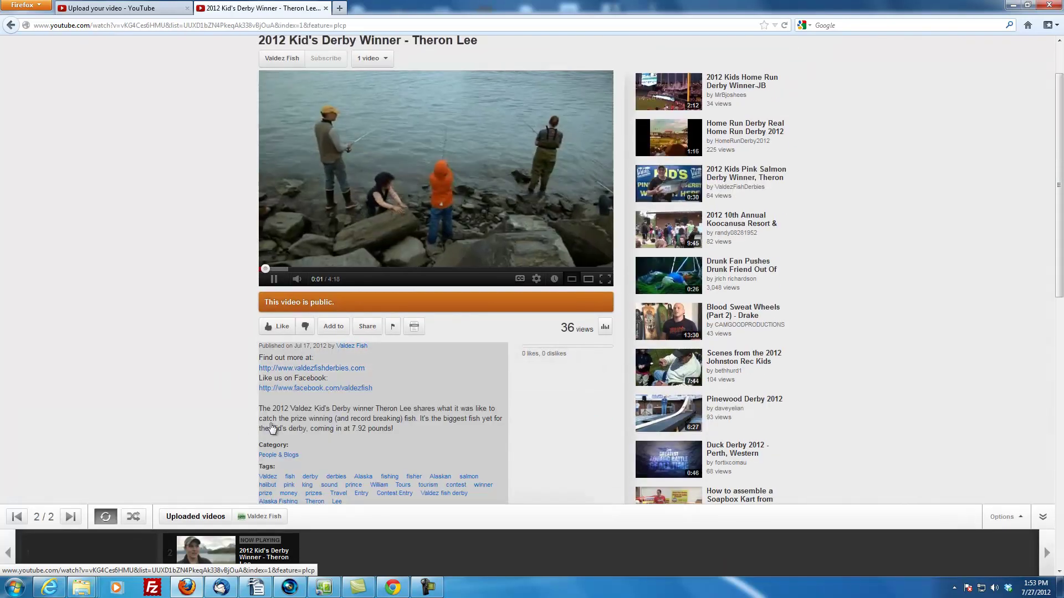
{"action": "left_click", "coordinate": [273, 279]}
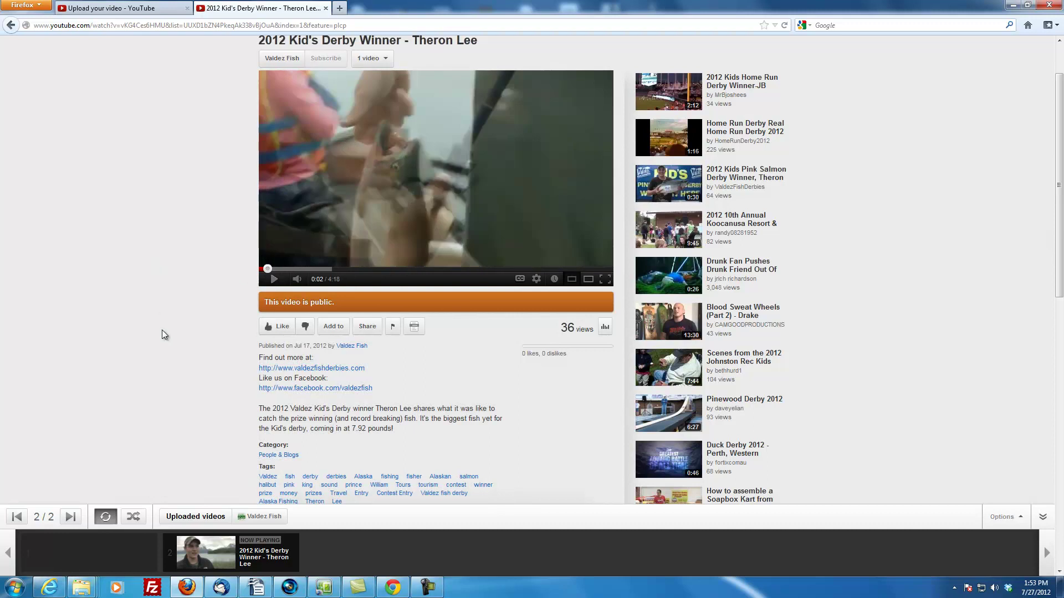
{"action": "scroll", "coordinate": [162, 330], "scroll_direction": "down", "scroll_amount": 2}
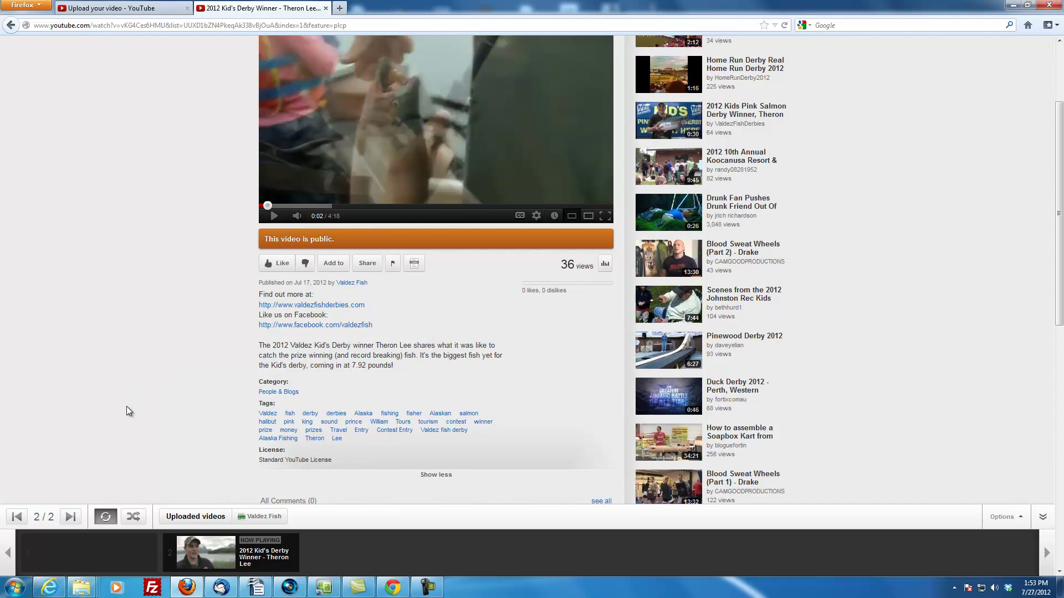
{"action": "left_click", "coordinate": [405, 366]}
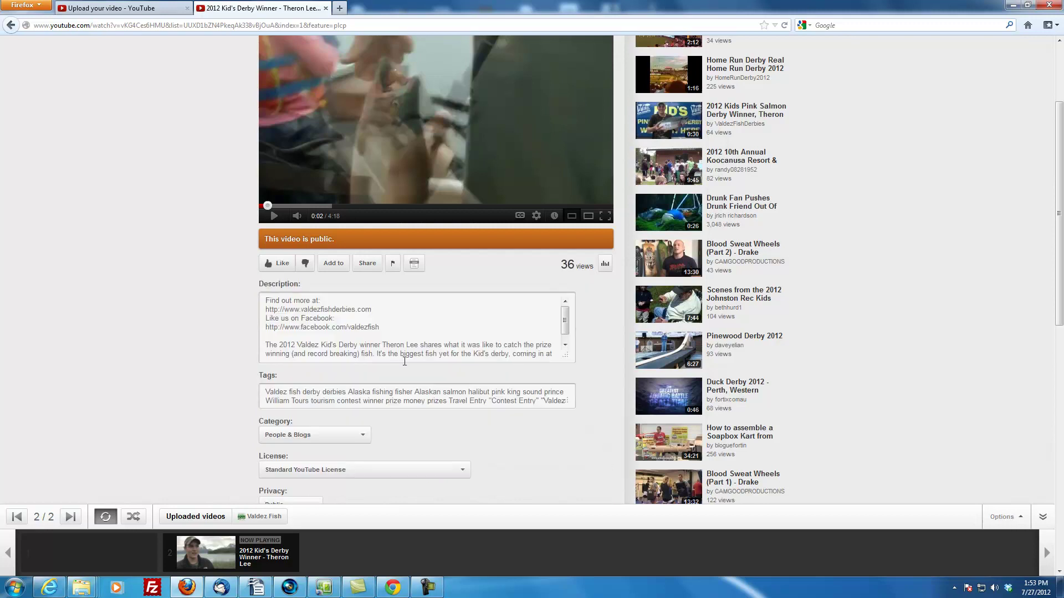
{"action": "left_click_drag", "start_coordinate": [265, 302], "coordinate": [416, 387]}
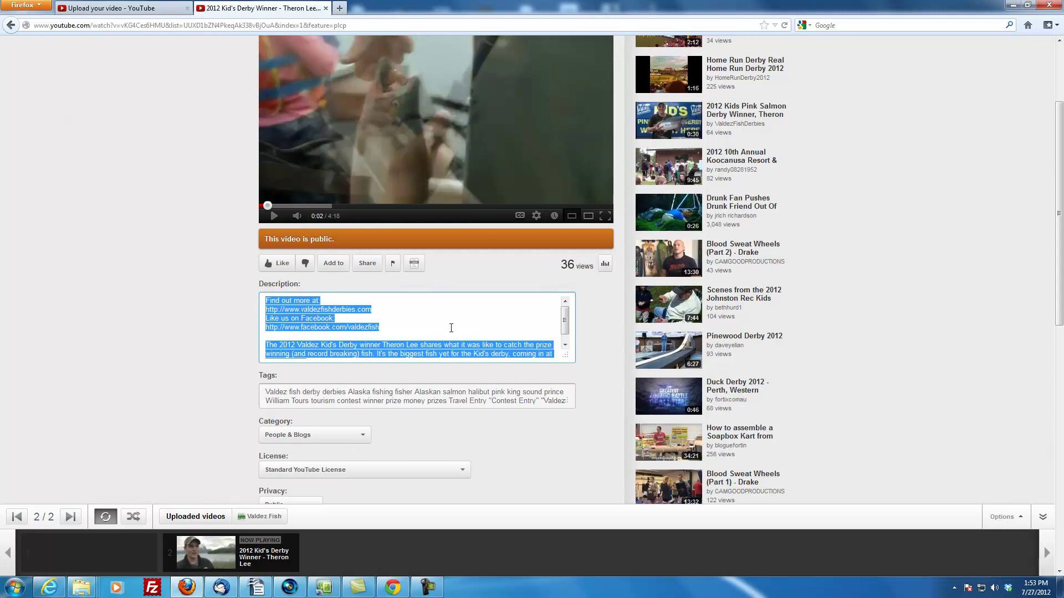
{"action": "right_click", "coordinate": [448, 342]}
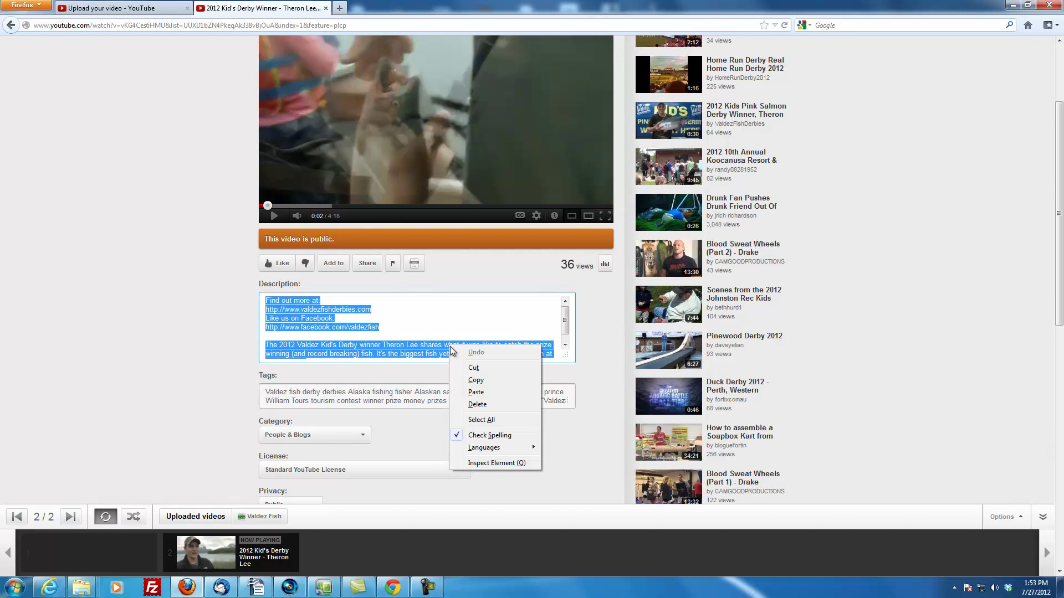
{"action": "left_click", "coordinate": [480, 381]}
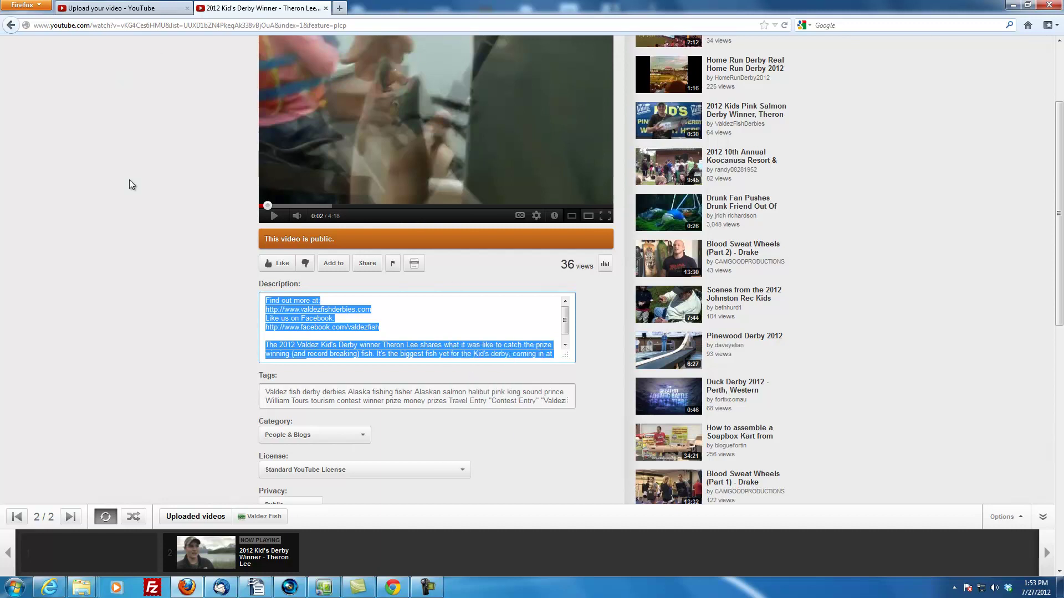
Paste the copied description into the recap's Description box and enlarge the box
{"action": "key", "text": "ctrl+Tab"}
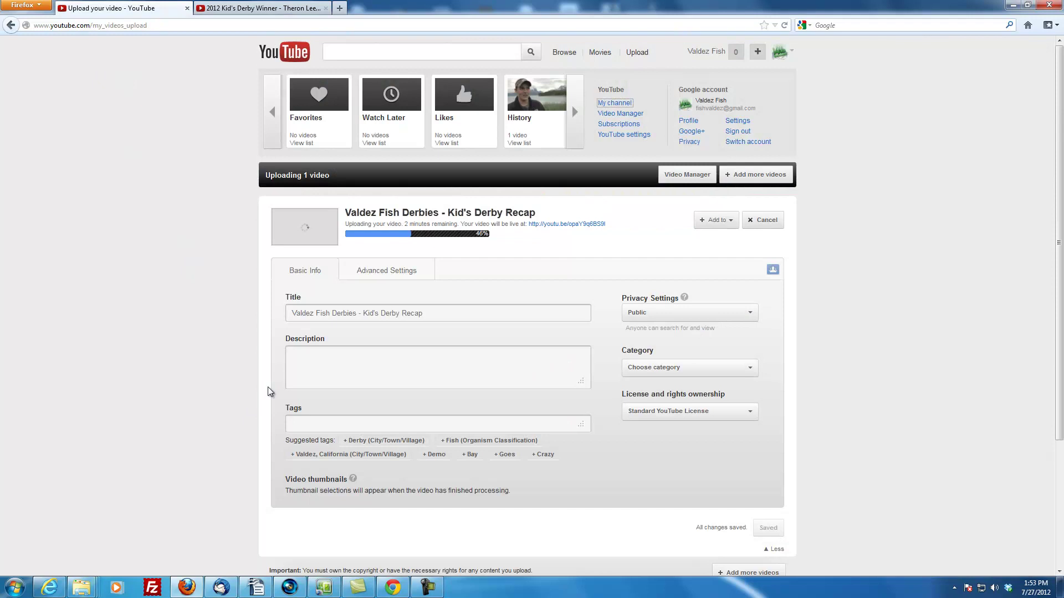
{"action": "right_click", "coordinate": [339, 359]}
{"action": "left_click", "coordinate": [369, 409]}
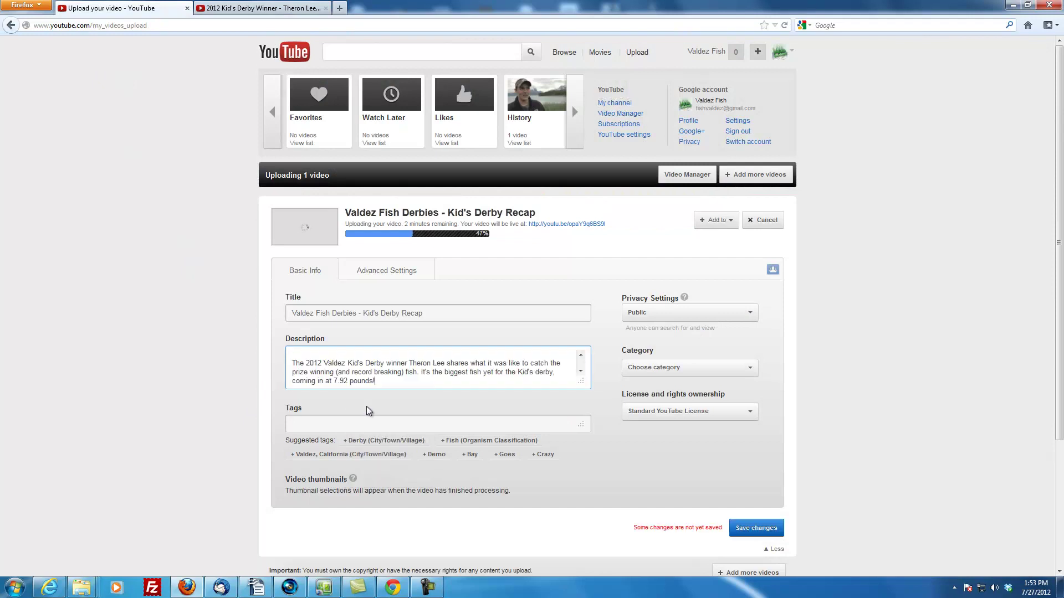
{"action": "scroll", "coordinate": [583, 360], "scroll_direction": "down", "scroll_amount": 3}
{"action": "left_click", "coordinate": [580, 355]}
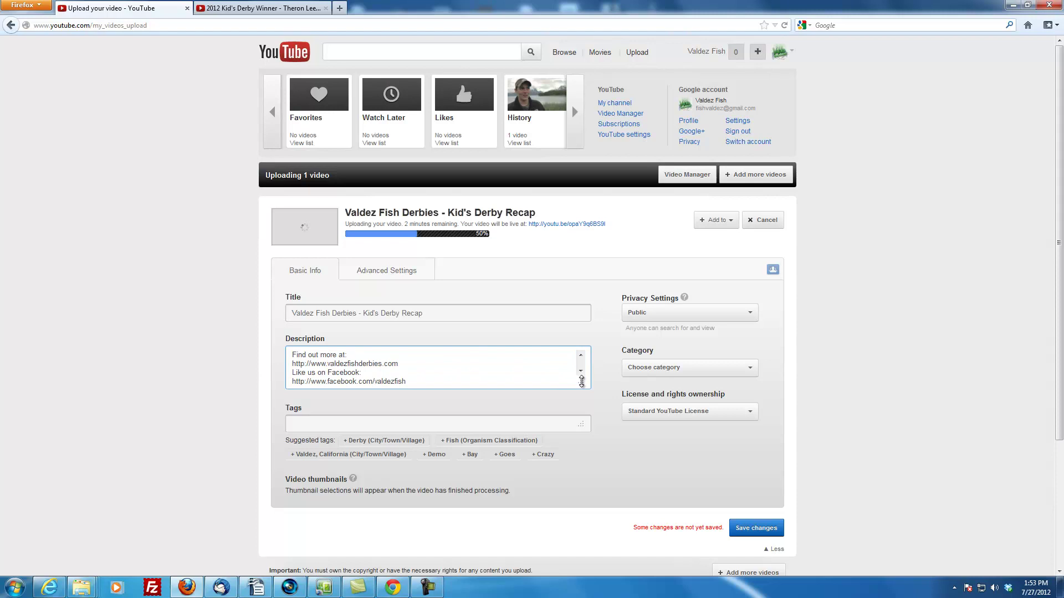
{"action": "left_click_drag", "start_coordinate": [581, 381], "coordinate": [580, 437]}
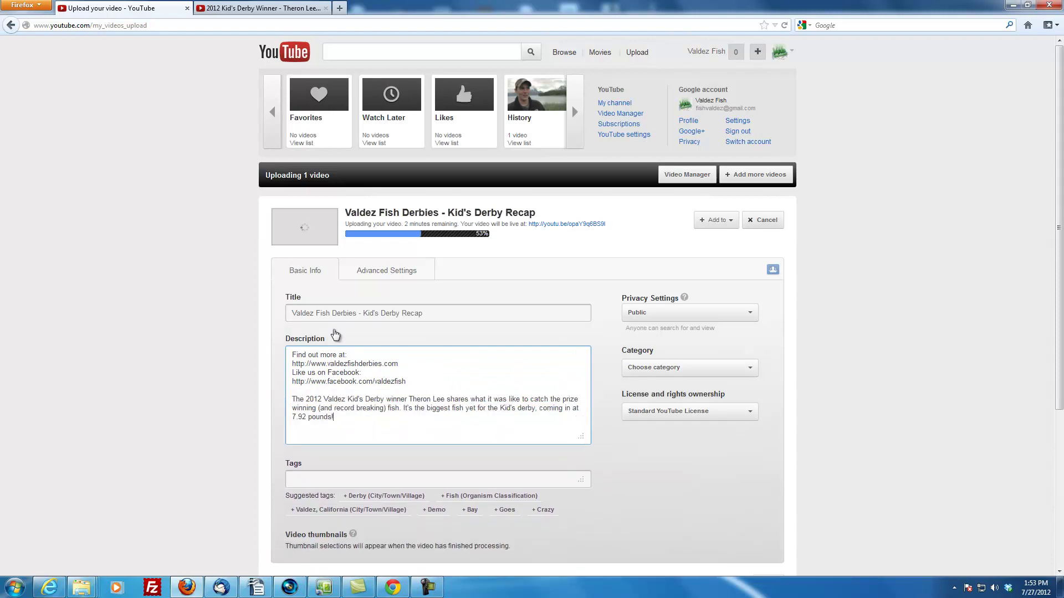
{"action": "left_click_drag", "start_coordinate": [298, 364], "coordinate": [380, 364]}
{"action": "left_click", "coordinate": [384, 364]}
{"action": "left_click_drag", "start_coordinate": [321, 365], "coordinate": [373, 364]}
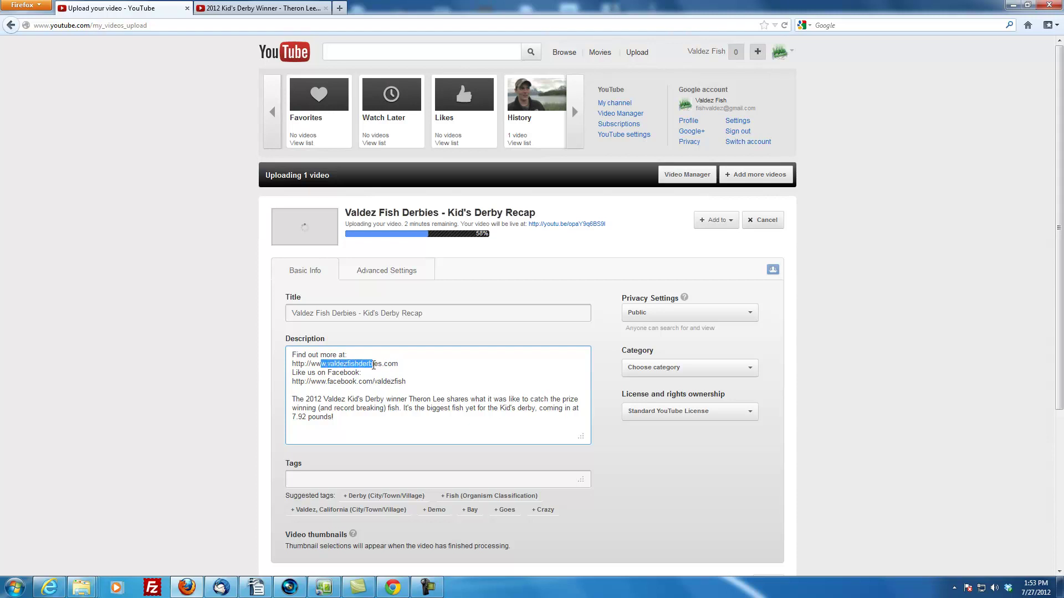
{"action": "left_click", "coordinate": [387, 361]}
{"action": "left_click_drag", "start_coordinate": [306, 381], "coordinate": [389, 382]}
{"action": "left_click", "coordinate": [395, 381]}
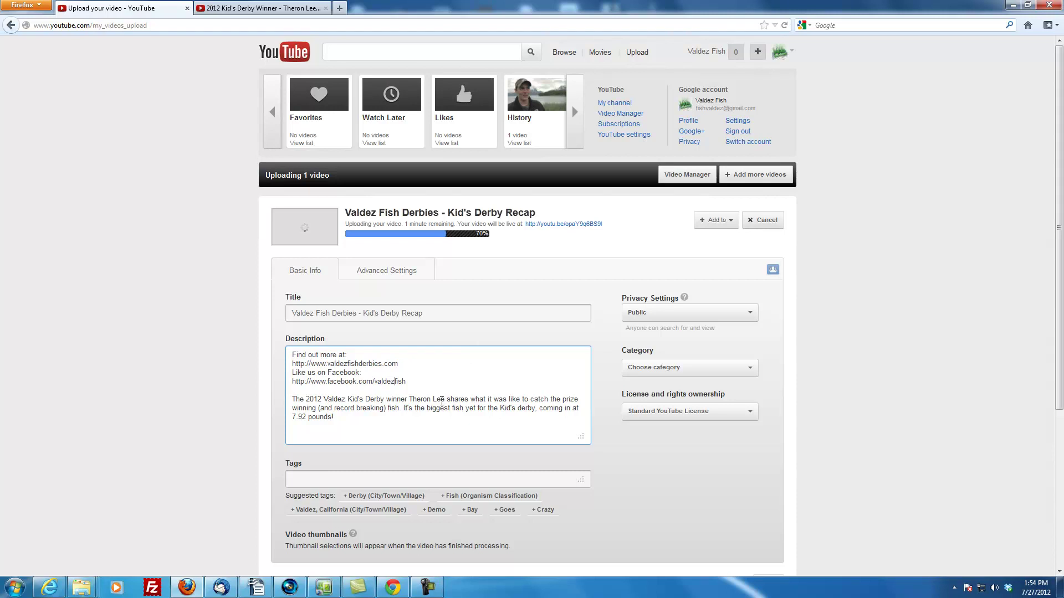
Replace the winner paragraph with a 2012 recap note ending 'we hope to see you in 2013'
{"action": "left_click_drag", "start_coordinate": [289, 400], "coordinate": [369, 414]}
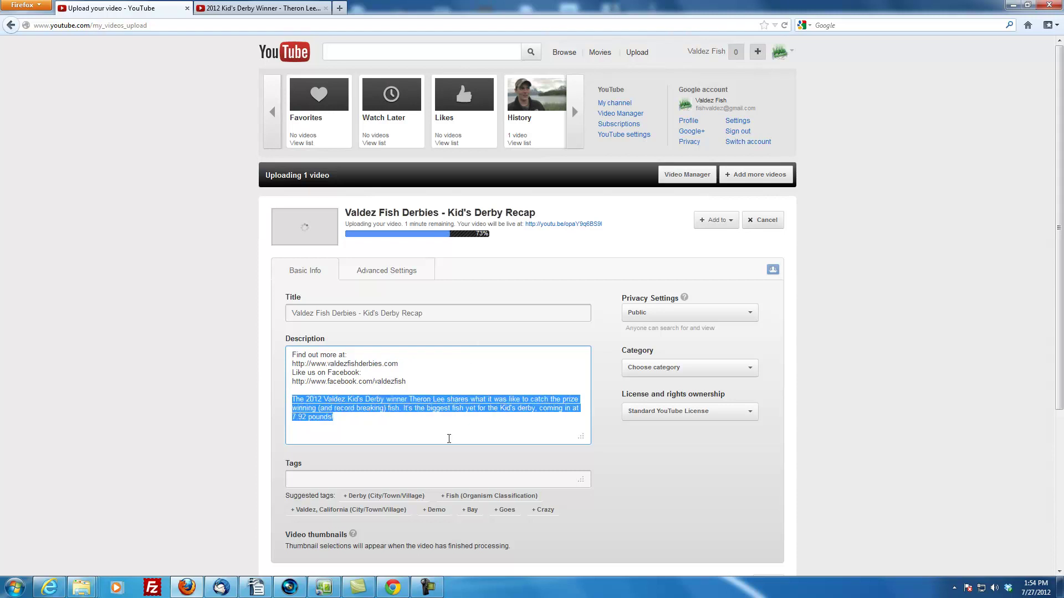
{"action": "type", "text": "Here's o"}
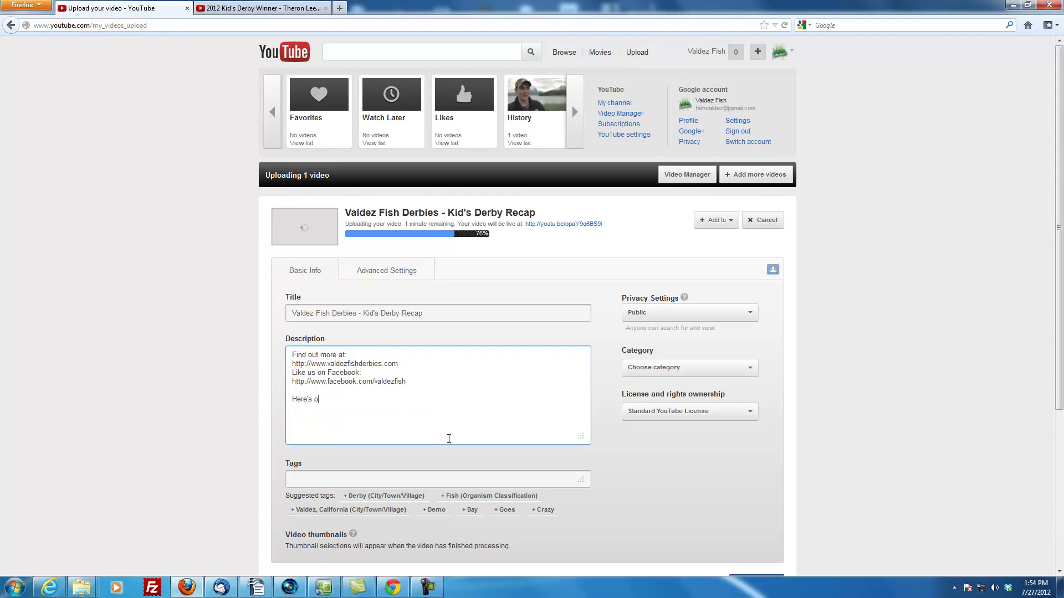
{"action": "type", "text": "ur recap of the"}
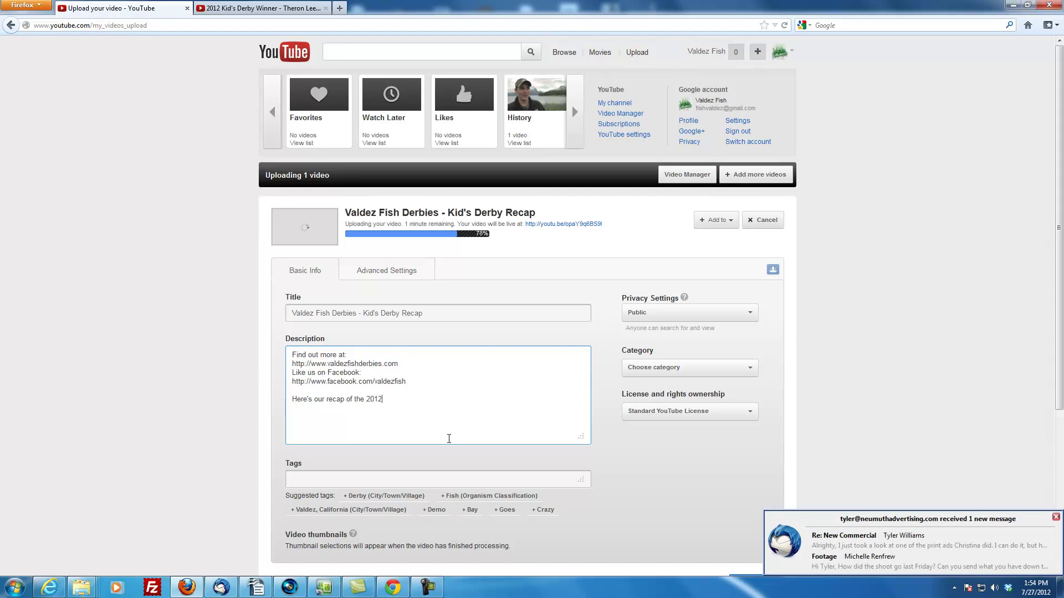
{"action": "type", "text": " 2012 "}
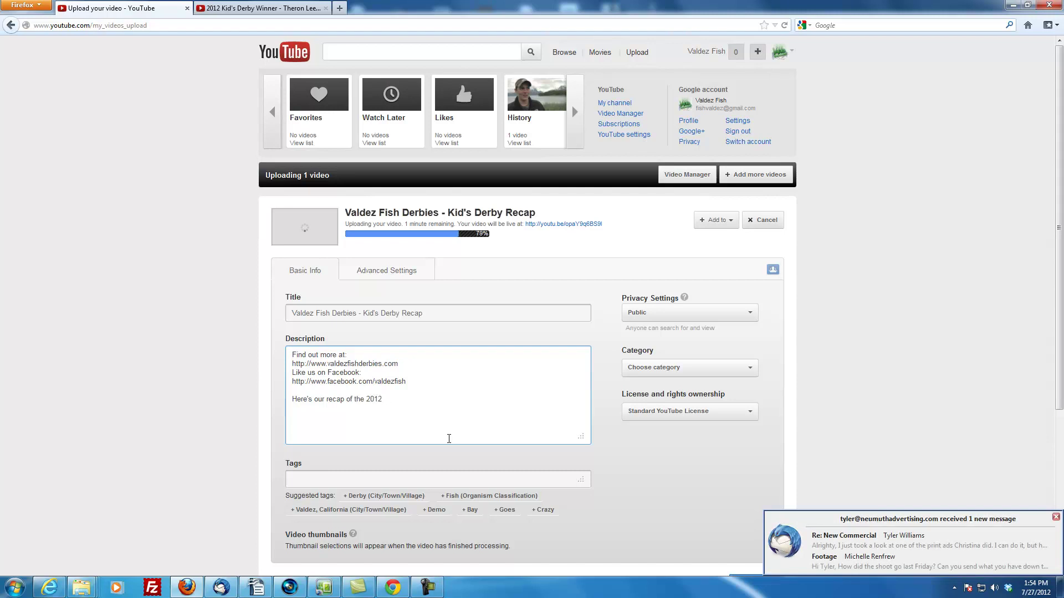
{"action": "type", "text": "Valdez Kid's Derby"}
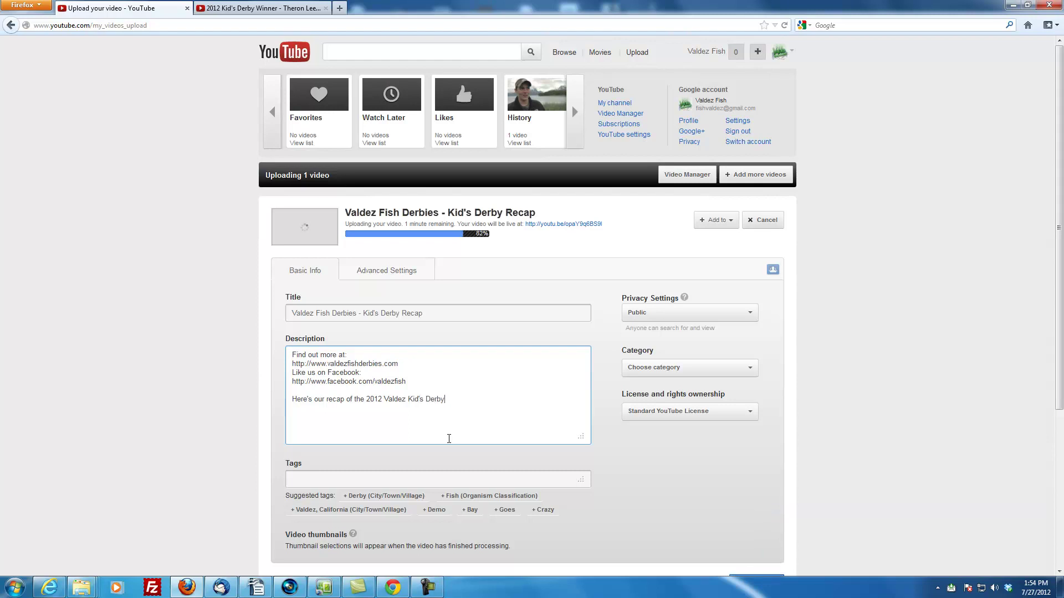
{"action": "type", "text": "Tons of fun this year"}
{"action": "key", "text": "Left"}
{"action": "key", "text": "Left"}
{"action": "key", "text": "Left"}
{"action": "key", "text": "Left"}
{"action": "key", "text": "Left"}
{"action": "key", "text": "Delete"}
{"action": "type", "text": "It was tons of fun this year and we hope to w"}
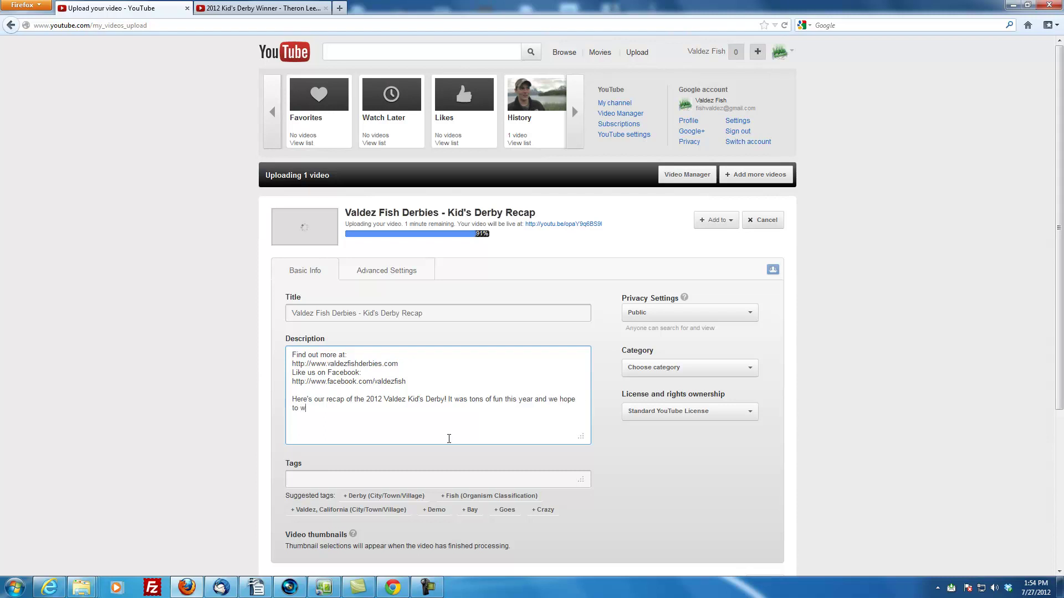
{"action": "key", "text": "BackSpace"}
{"action": "type", "text": "see you in 2013!"}
Collapse and re-expand the Derby Winner video's details to review its description, tags and license
{"action": "left_click", "coordinate": [284, 9]}
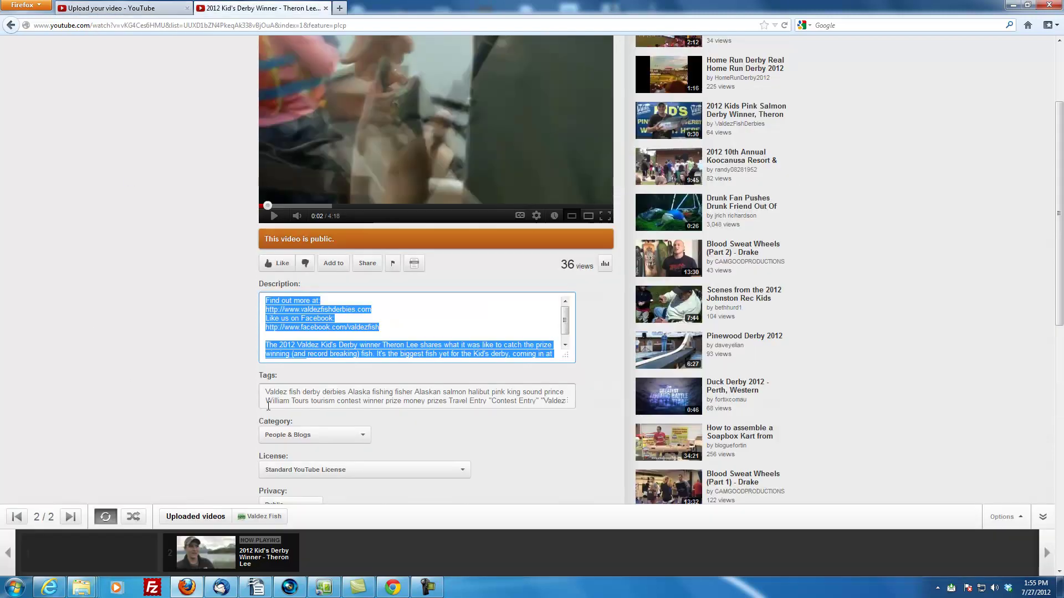
{"action": "left_click", "coordinate": [135, 338]}
{"action": "scroll", "coordinate": [211, 388], "scroll_direction": "down", "scroll_amount": 5}
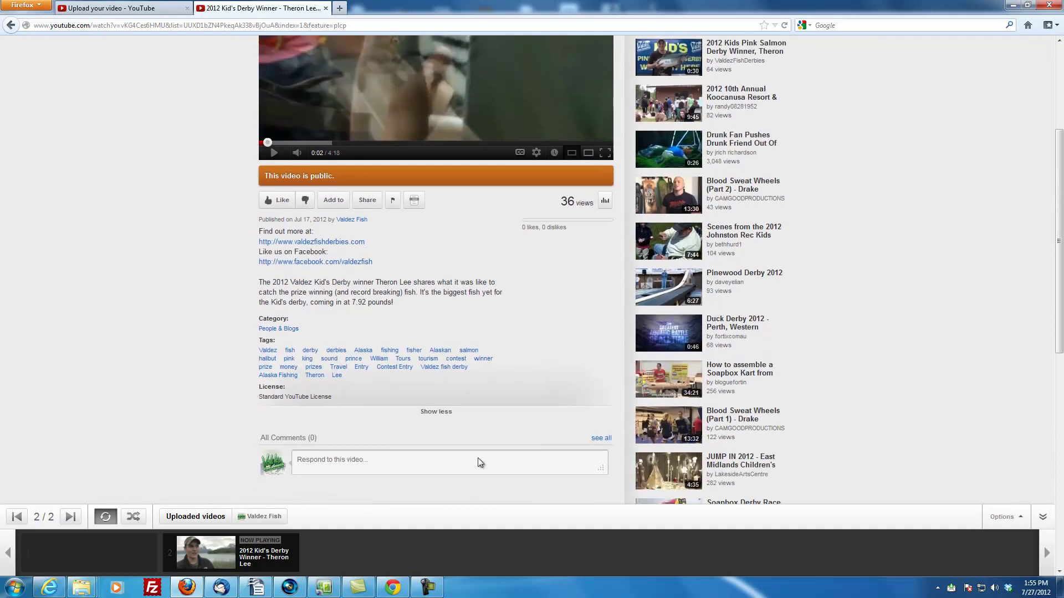
{"action": "left_click", "coordinate": [436, 411]}
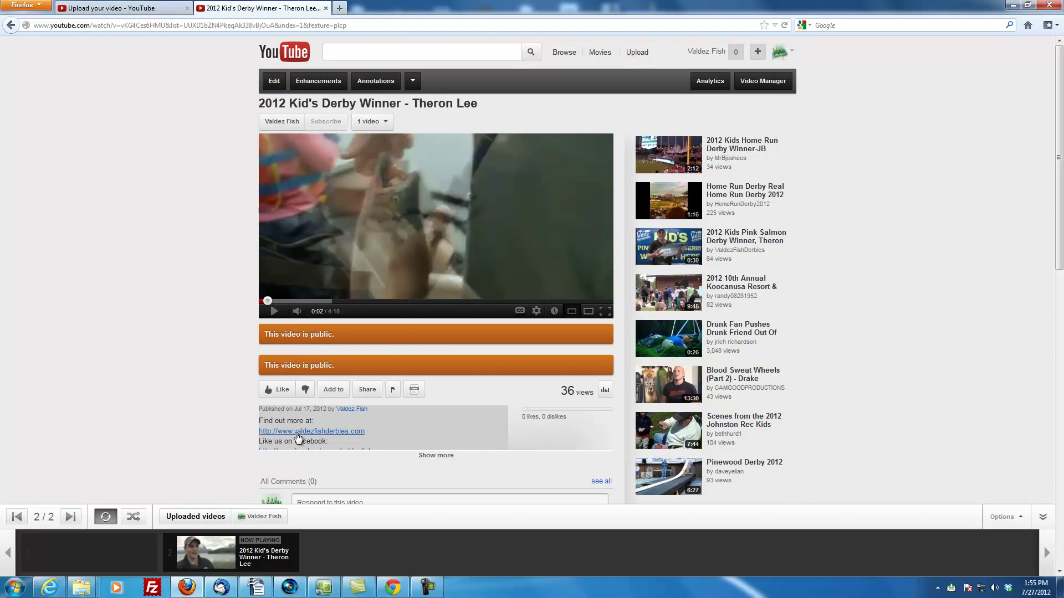
{"action": "left_click", "coordinate": [435, 456]}
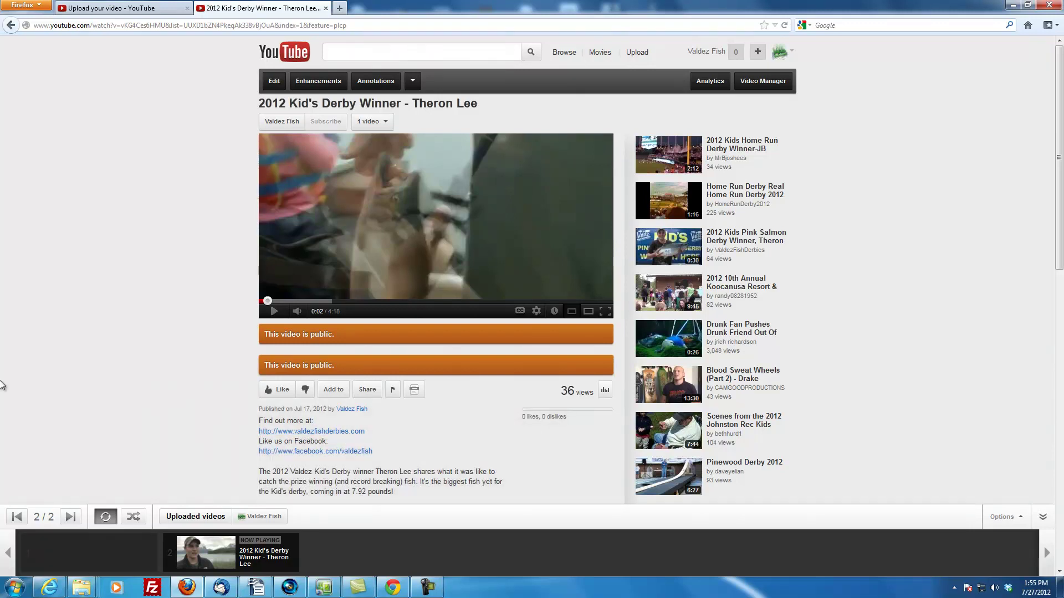
{"action": "scroll", "coordinate": [2, 381], "scroll_direction": "down", "scroll_amount": 4}
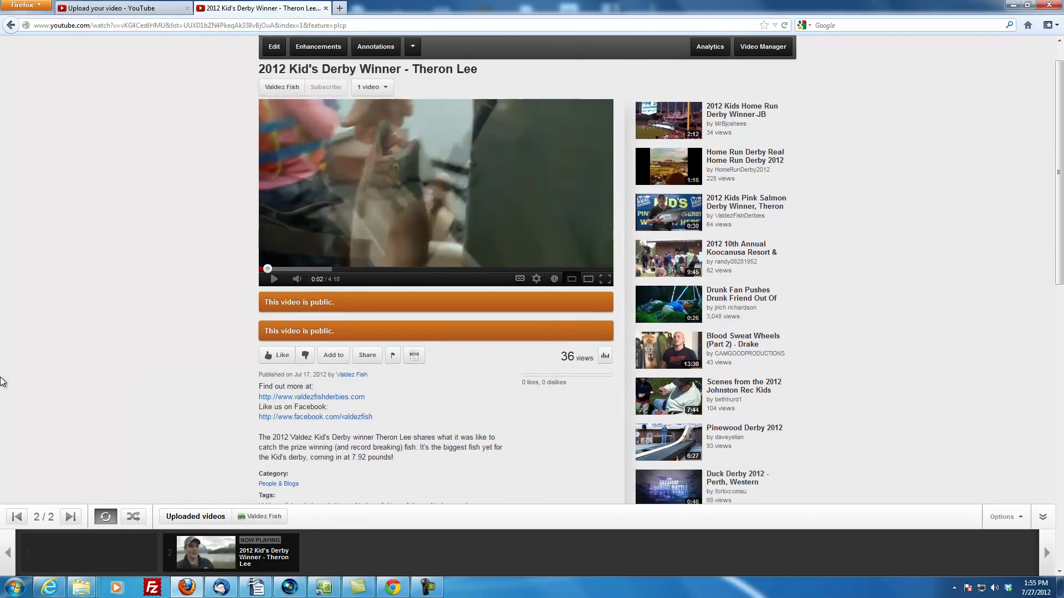
{"action": "scroll", "coordinate": [1, 381], "scroll_direction": "up", "scroll_amount": 4}
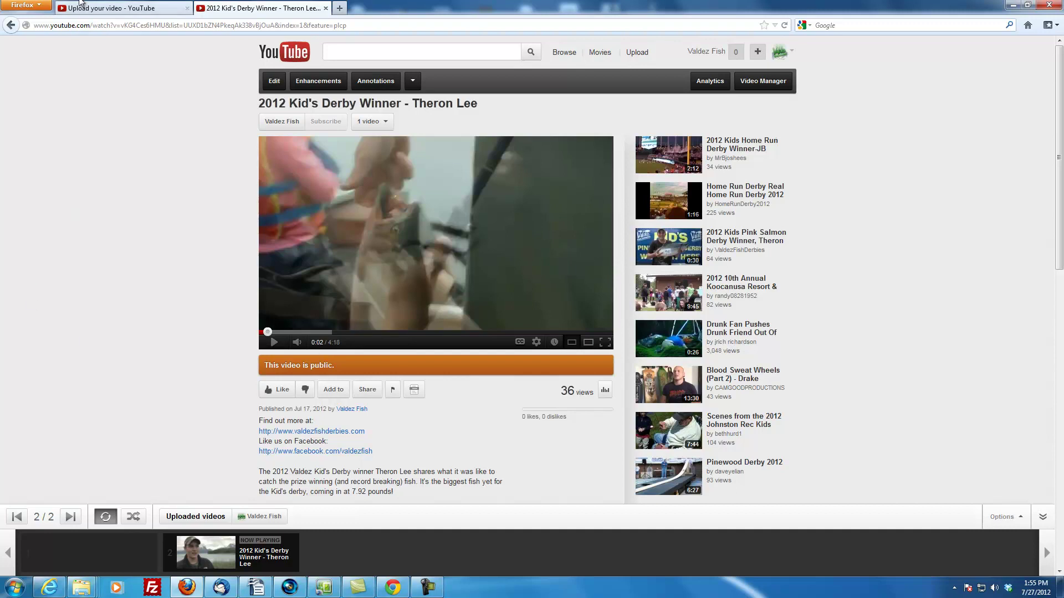
{"action": "left_click", "coordinate": [95, 8]}
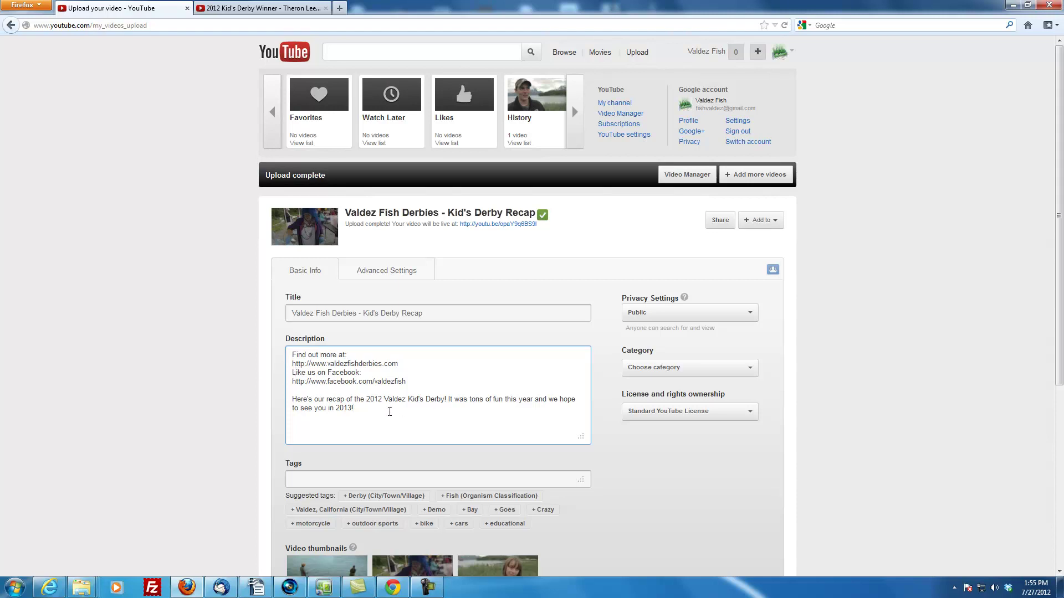
Open the Derby Winner video's edit form and copy all text in its Tags field
{"action": "left_click", "coordinate": [358, 483]}
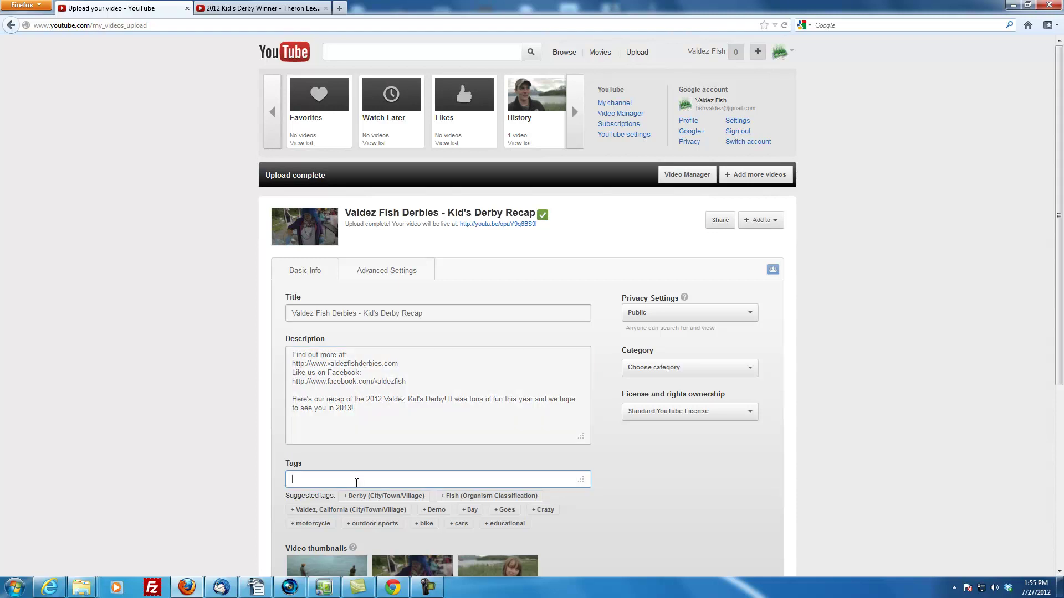
{"action": "left_click", "coordinate": [215, 12]}
{"action": "left_click", "coordinate": [261, 442]}
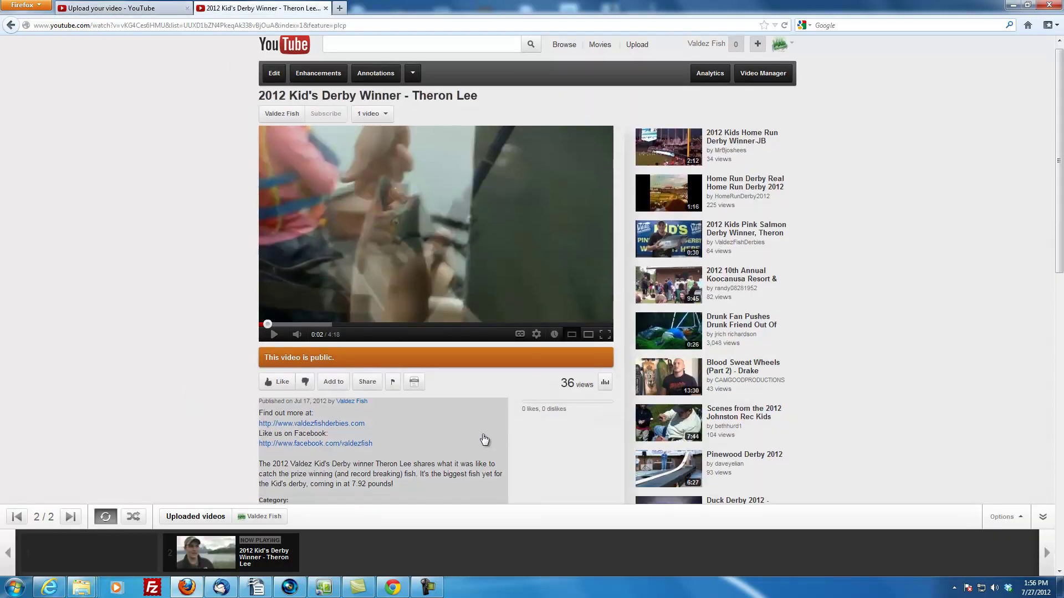
{"action": "scroll", "coordinate": [484, 440], "scroll_direction": "down", "scroll_amount": 3}
{"action": "left_click", "coordinate": [476, 407]}
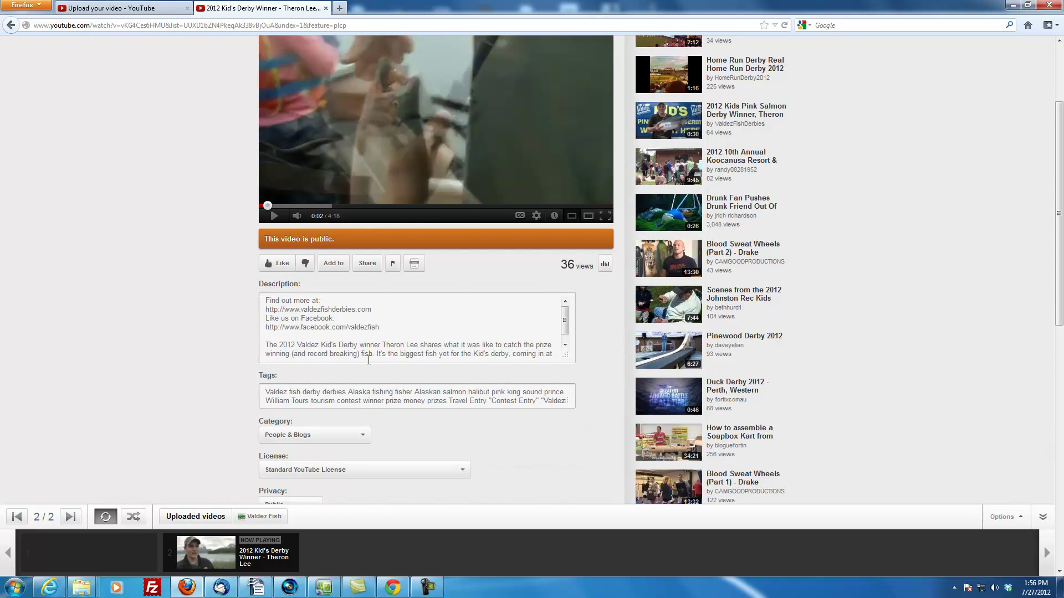
{"action": "left_click_drag", "start_coordinate": [265, 390], "coordinate": [524, 414]}
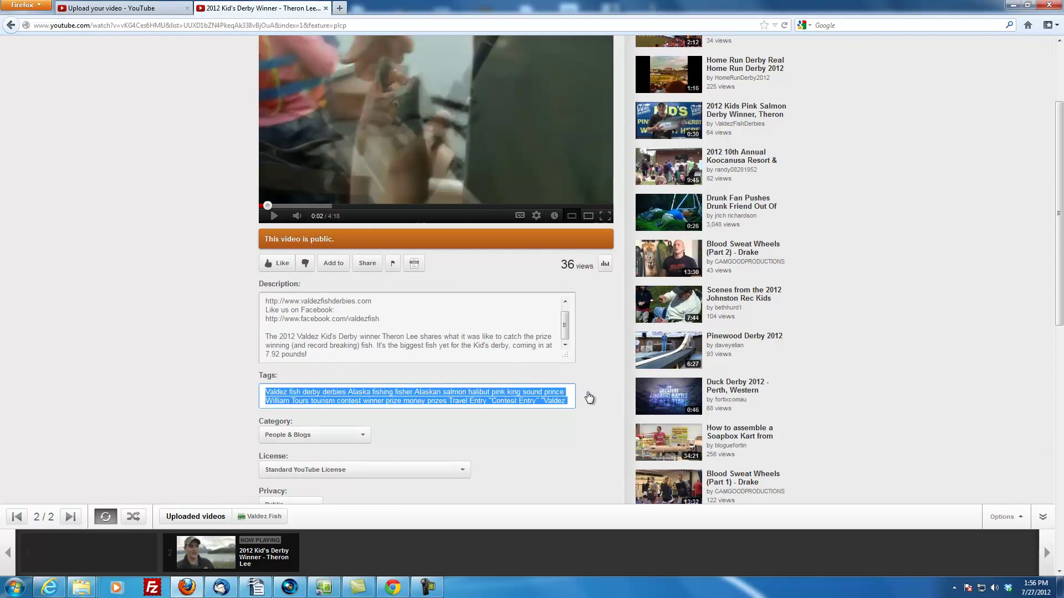
{"action": "left_click", "coordinate": [477, 392]}
{"action": "right_click", "coordinate": [504, 392]}
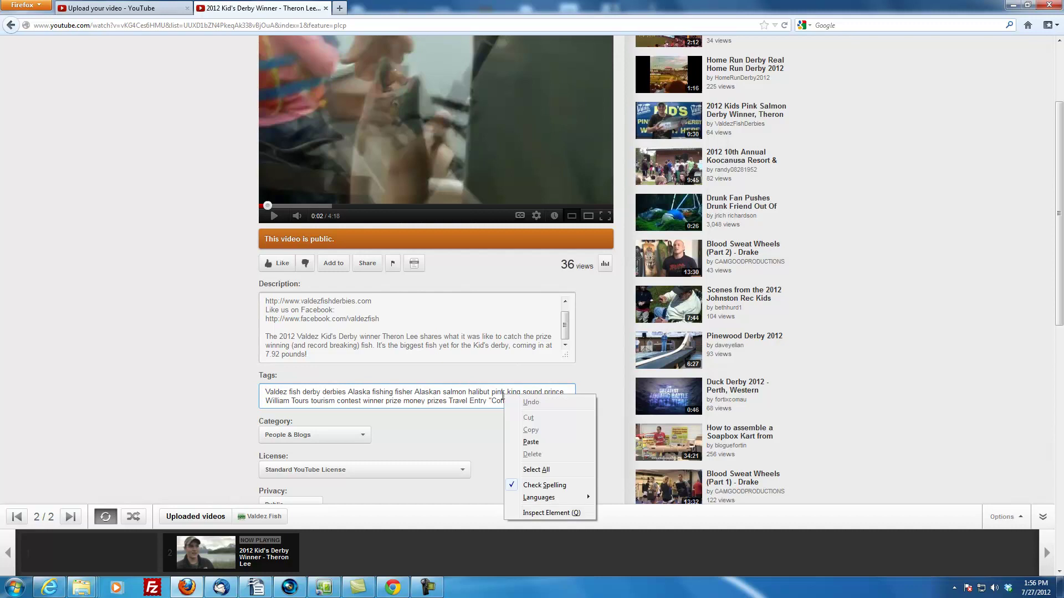
{"action": "left_click", "coordinate": [527, 470]}
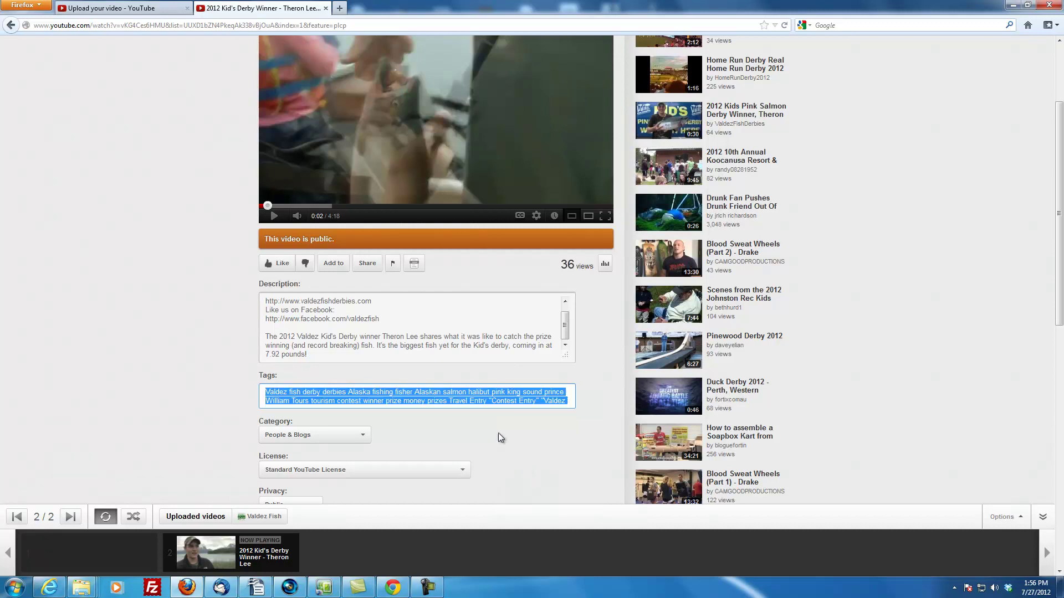
{"action": "right_click", "coordinate": [493, 400]}
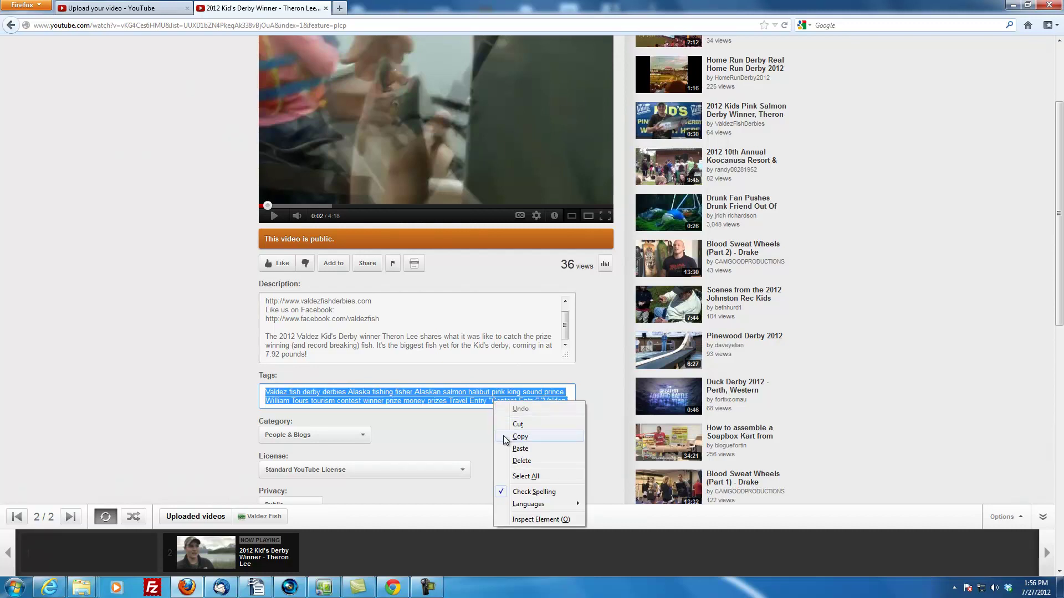
{"action": "left_click", "coordinate": [503, 435]}
Paste the copied winner-video tags into the recap's Tags field
{"action": "left_click", "coordinate": [81, 9]}
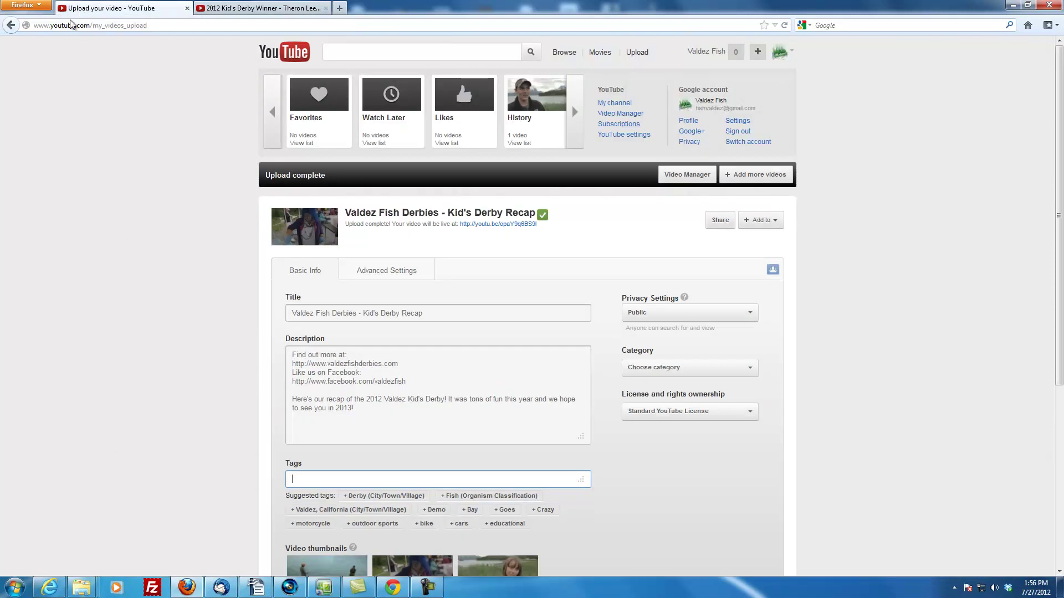
{"action": "left_click", "coordinate": [350, 478]}
{"action": "right_click", "coordinate": [351, 476]}
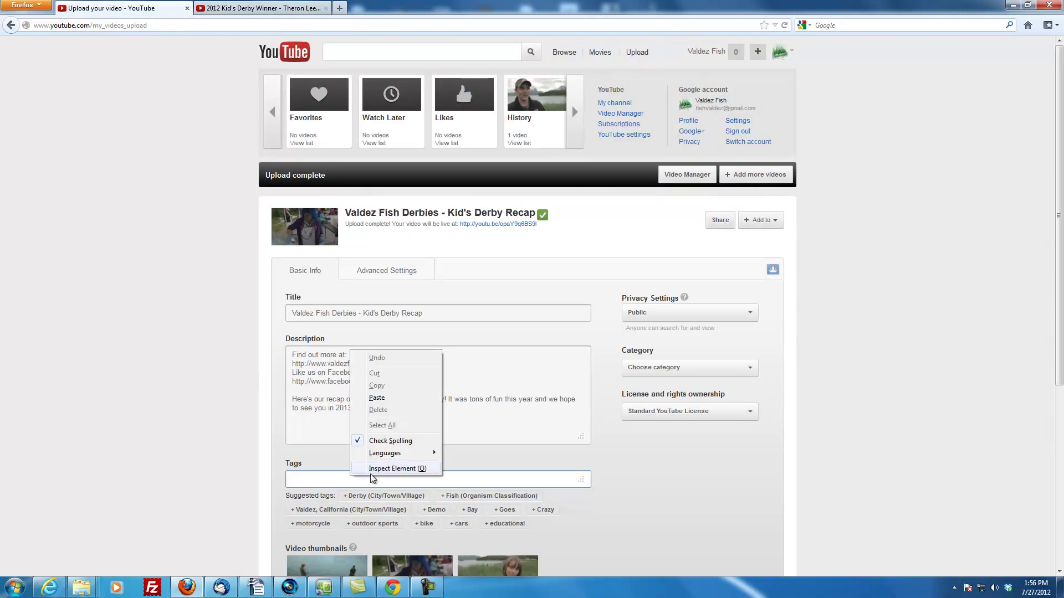
{"action": "left_click", "coordinate": [404, 398]}
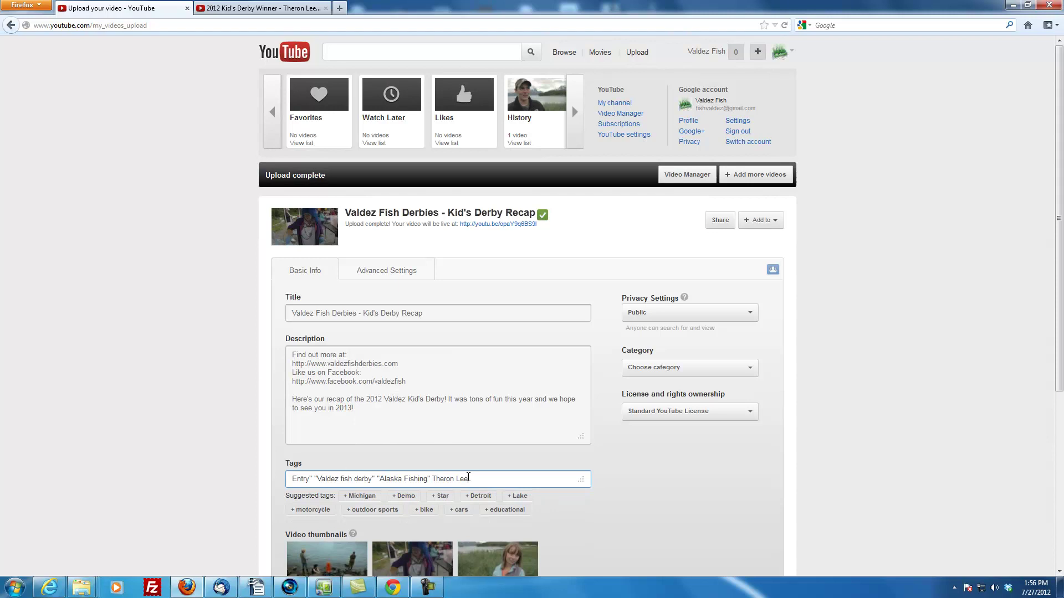
{"action": "left_click_drag", "start_coordinate": [468, 479], "coordinate": [221, 480]}
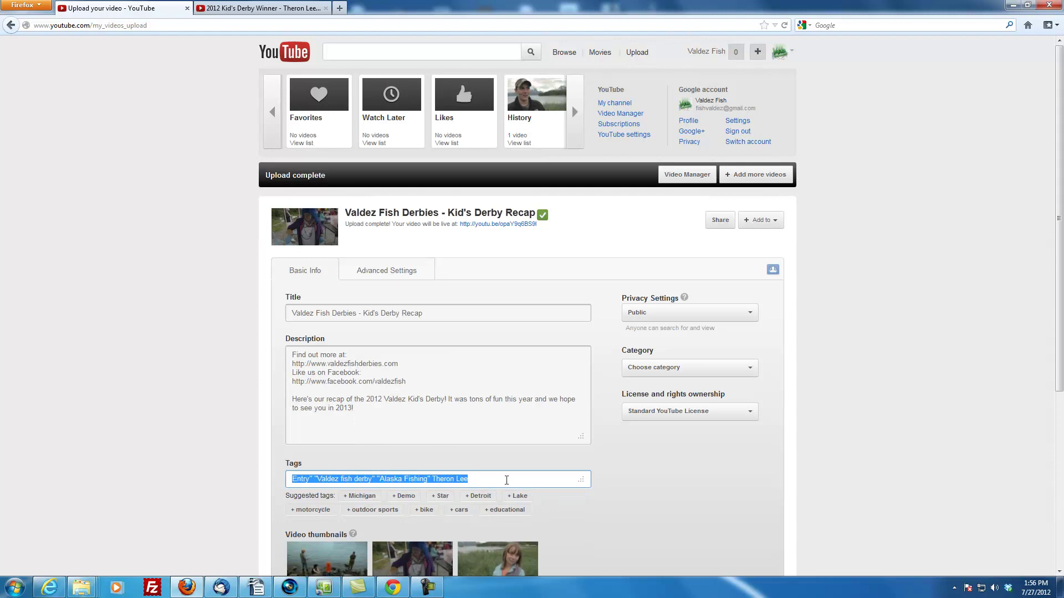
{"action": "left_click_drag", "start_coordinate": [504, 481], "coordinate": [234, 483]}
{"action": "left_click", "coordinate": [310, 480]}
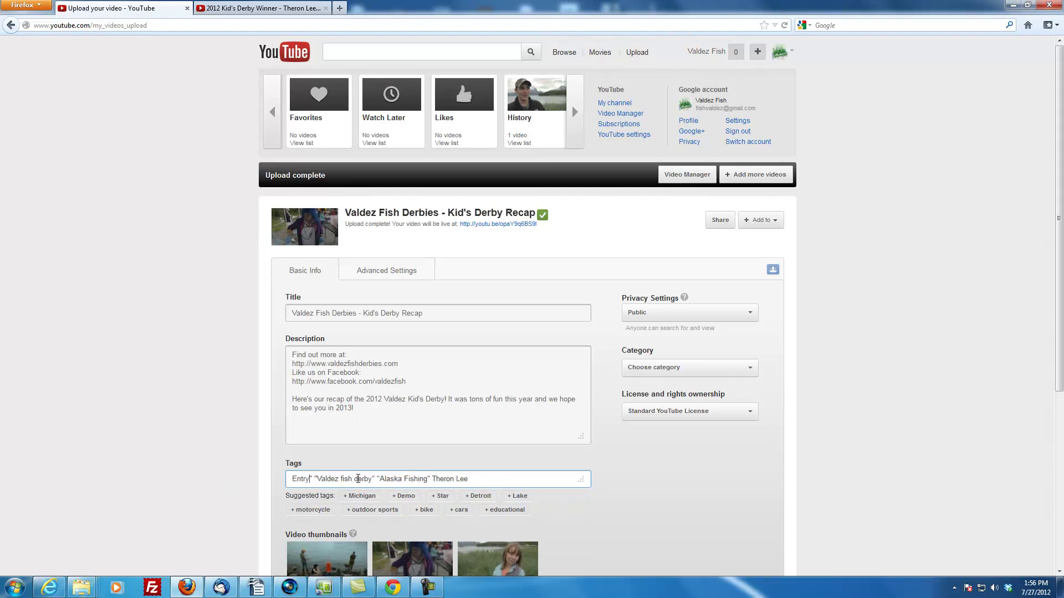
Add the extra derby tags after Contest, append 'Kid's Derby summary recap', and enlarge the box
{"action": "key", "text": "Left"}
{"action": "key", "text": "Left"}
{"action": "key", "text": "Left"}
{"action": "key", "text": "Left"}
{"action": "key", "text": "Left"}
{"action": "key", "text": "Left"}
{"action": "key", "text": "Left"}
{"action": "key", "text": "Left"}
{"action": "key", "text": "Left"}
{"action": "key", "text": "Left"}
{"action": "key", "text": "Left"}
{"action": "key", "text": "Left"}
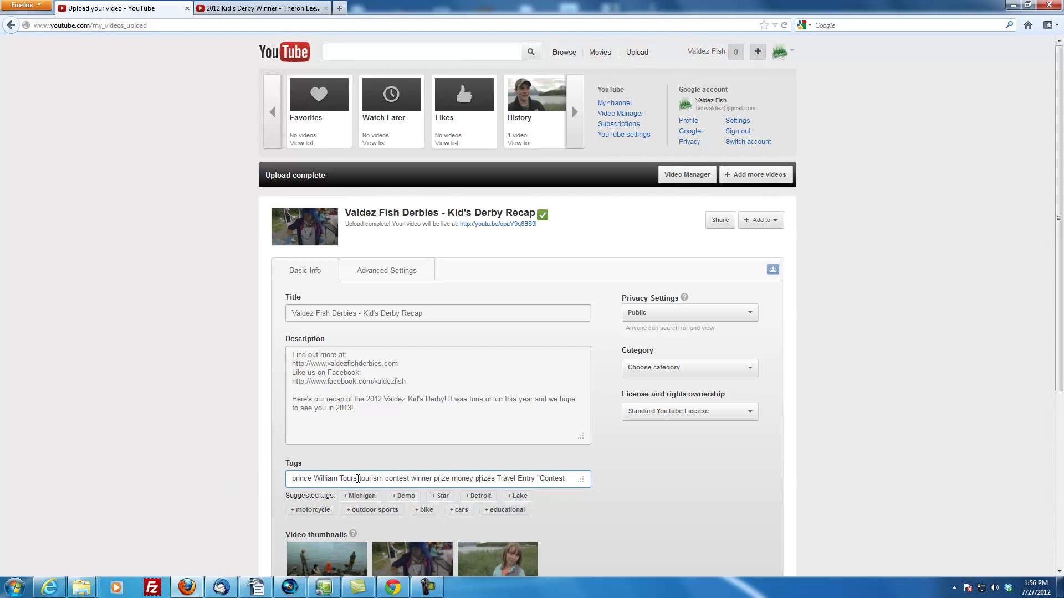
{"action": "key", "text": "Left"}
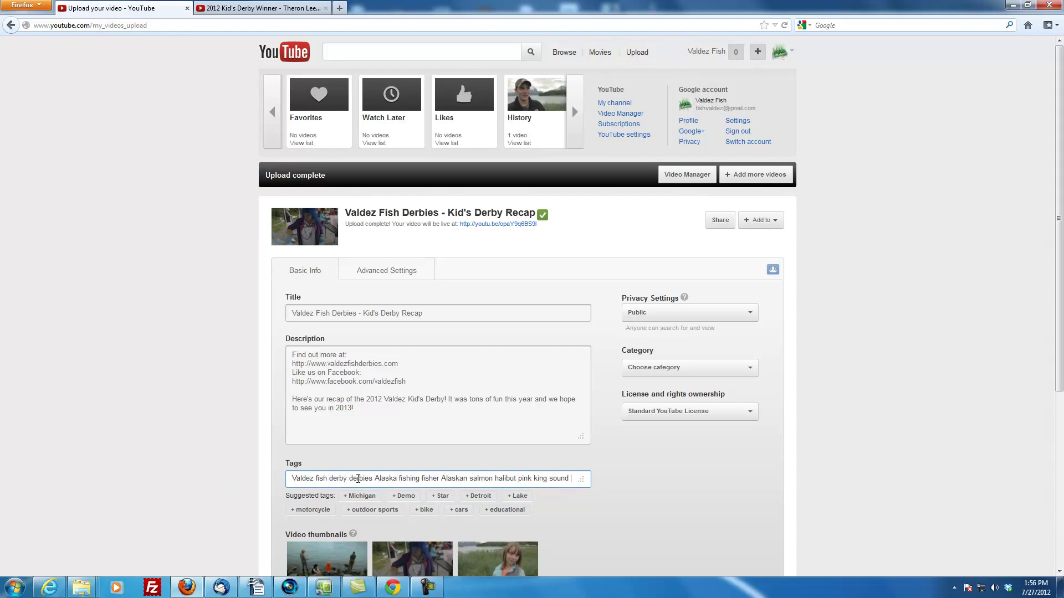
{"action": "key", "text": "Right"}
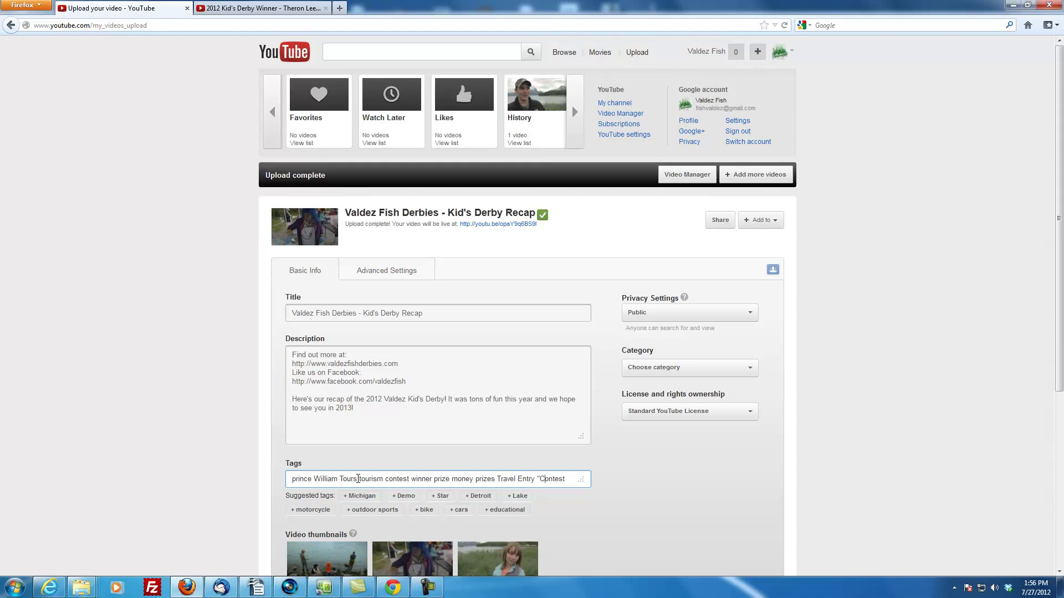
{"action": "key", "text": "ctrl+v"}
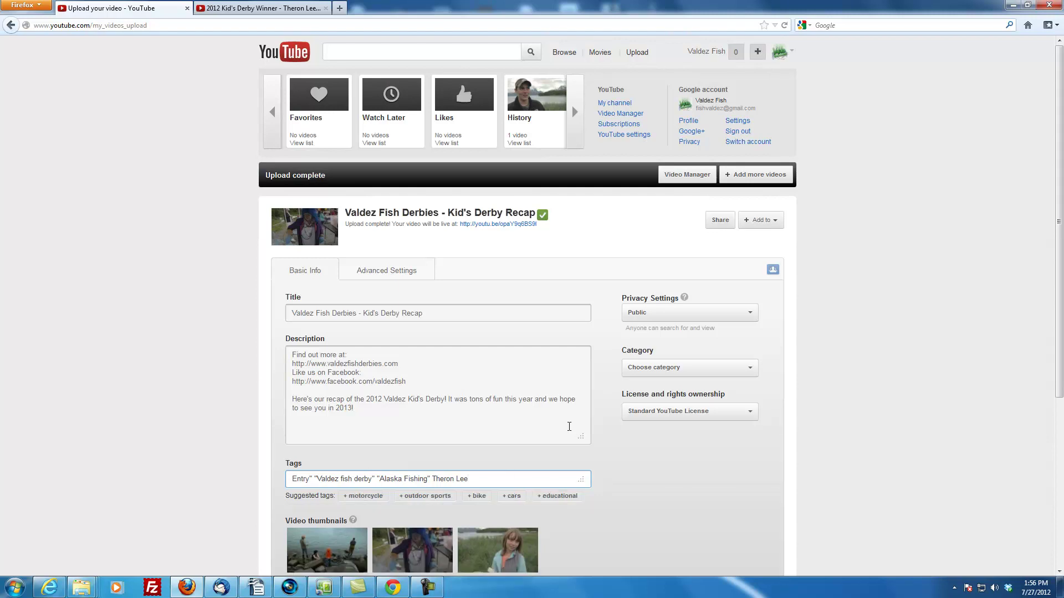
{"action": "type", "text": "Kid's Derby s"}
{"action": "type", "text": "ummary recap"}
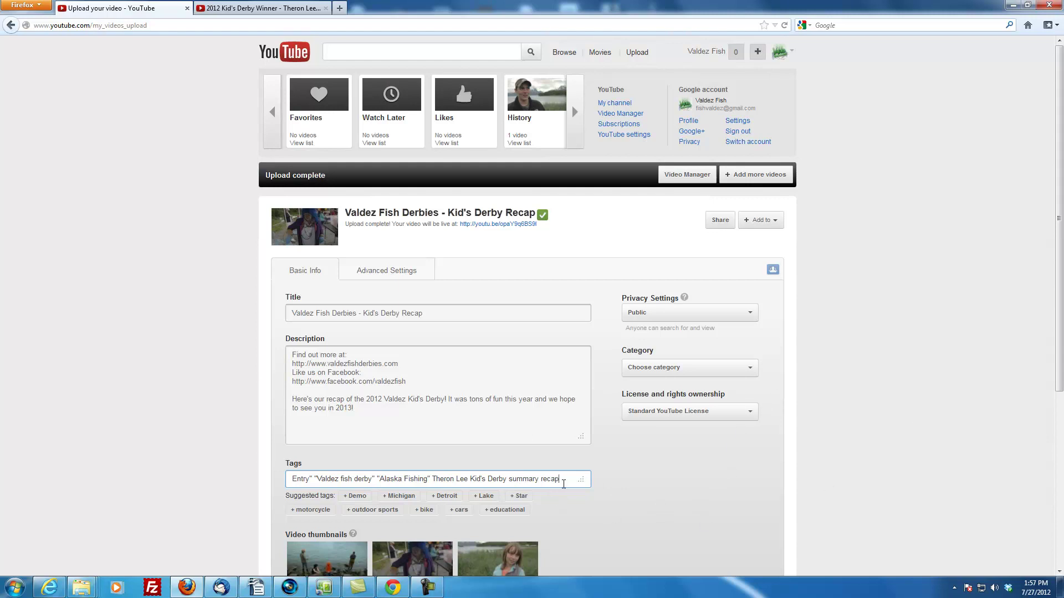
{"action": "left_click", "coordinate": [561, 480]}
{"action": "left_click_drag", "start_coordinate": [568, 480], "coordinate": [301, 470]}
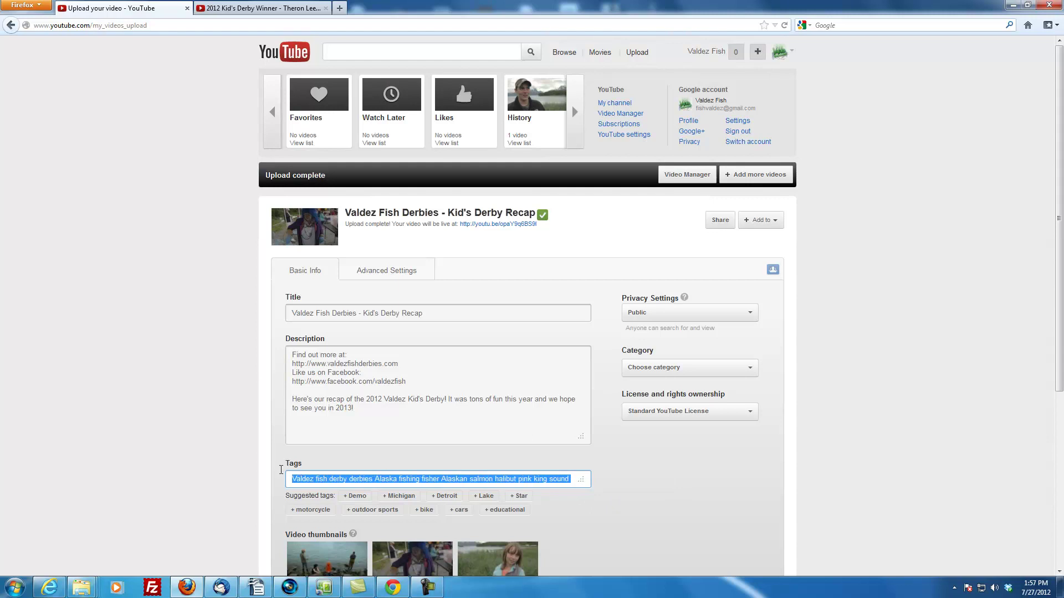
{"action": "left_click", "coordinate": [419, 481]}
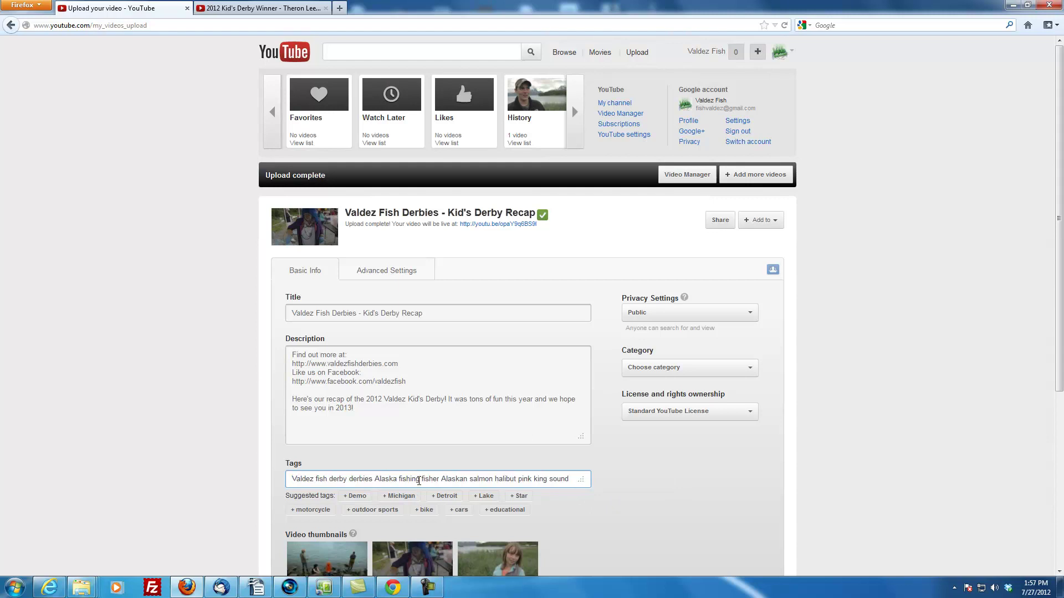
{"action": "left_click_drag", "start_coordinate": [419, 480], "coordinate": [592, 493]}
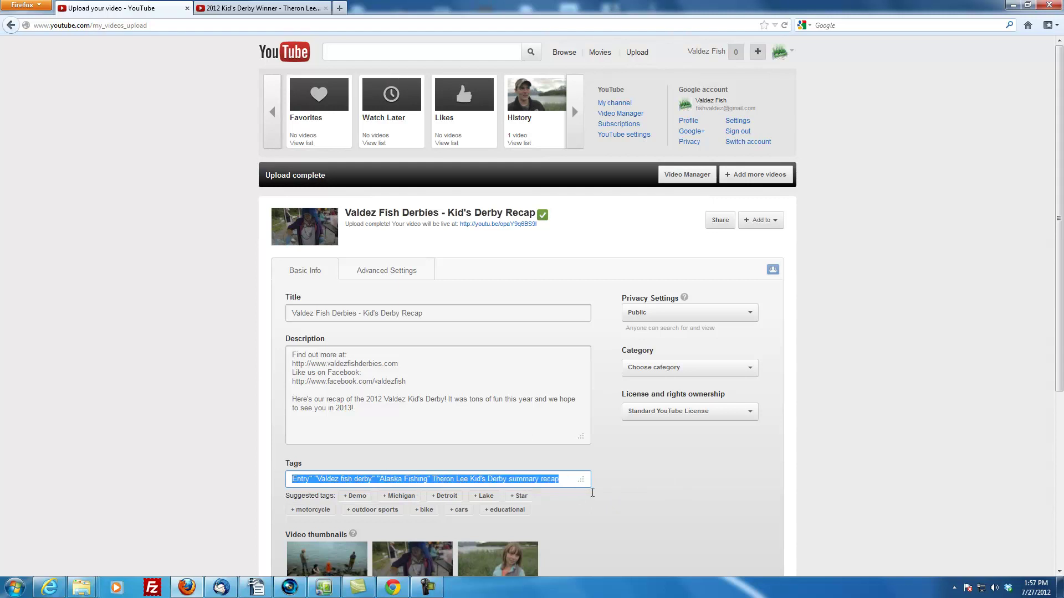
{"action": "left_click", "coordinate": [525, 477]}
{"action": "left_click_drag", "start_coordinate": [582, 480], "coordinate": [632, 519]}
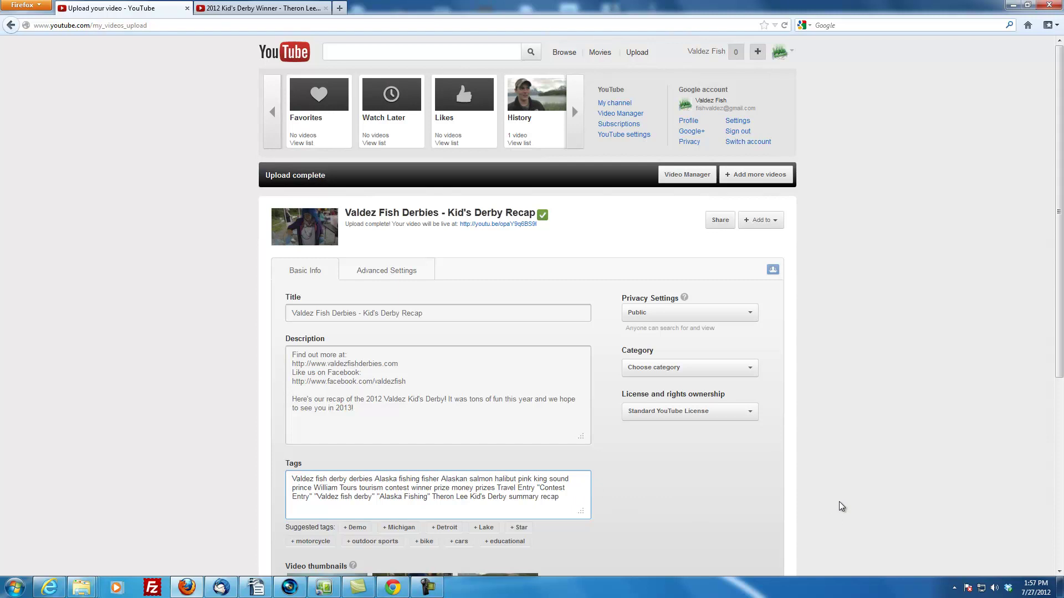
Confirm Public in the privacy options and choose Travel & Events as the category
{"action": "scroll", "coordinate": [838, 499], "scroll_direction": "down", "scroll_amount": 2}
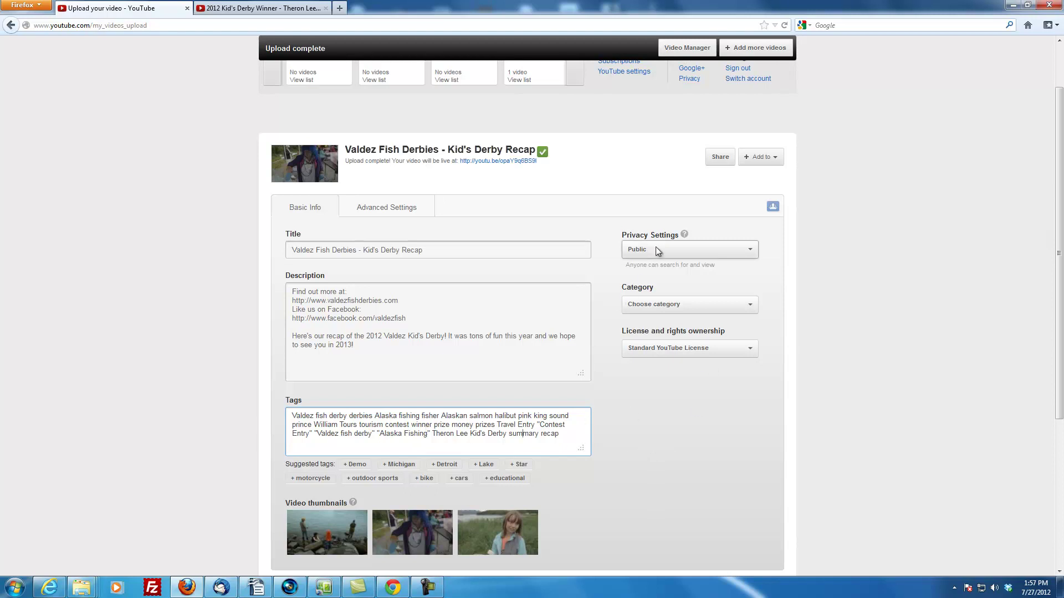
{"action": "left_click", "coordinate": [674, 252]}
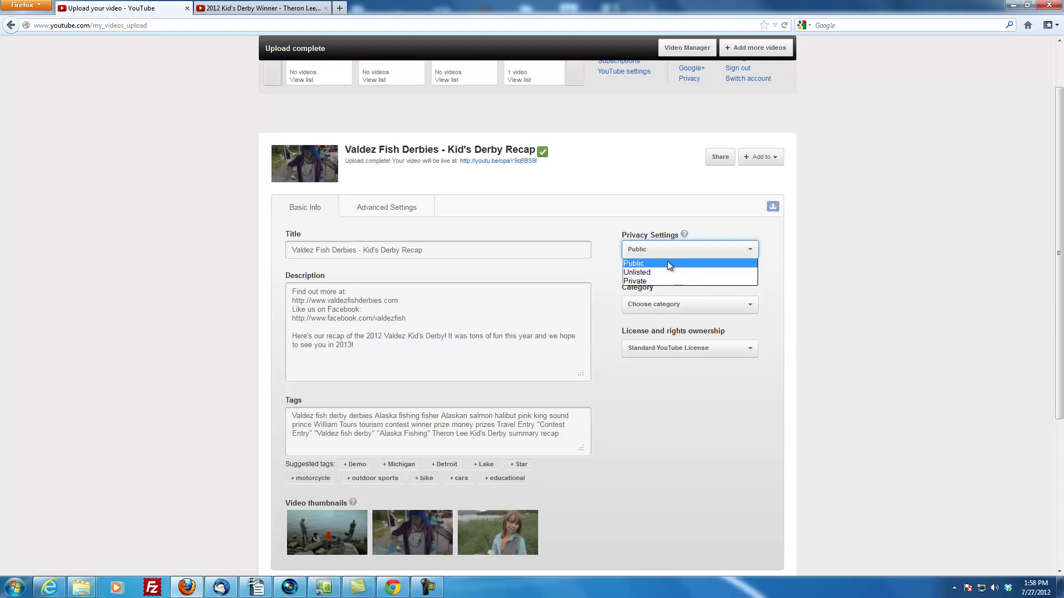
{"action": "left_click", "coordinate": [841, 278]}
{"action": "left_click", "coordinate": [709, 305]}
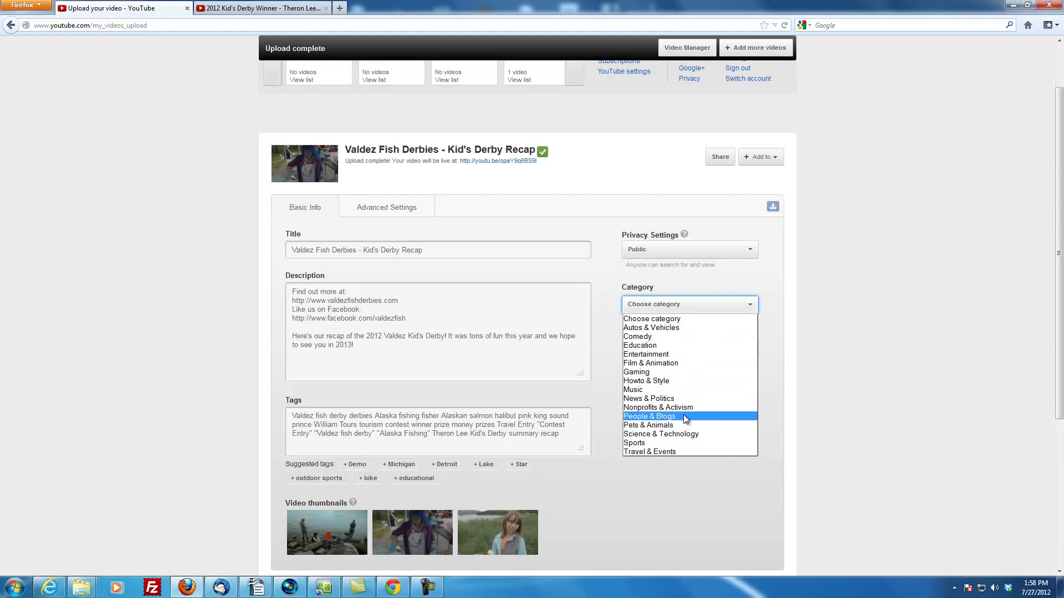
{"action": "left_click", "coordinate": [687, 451]}
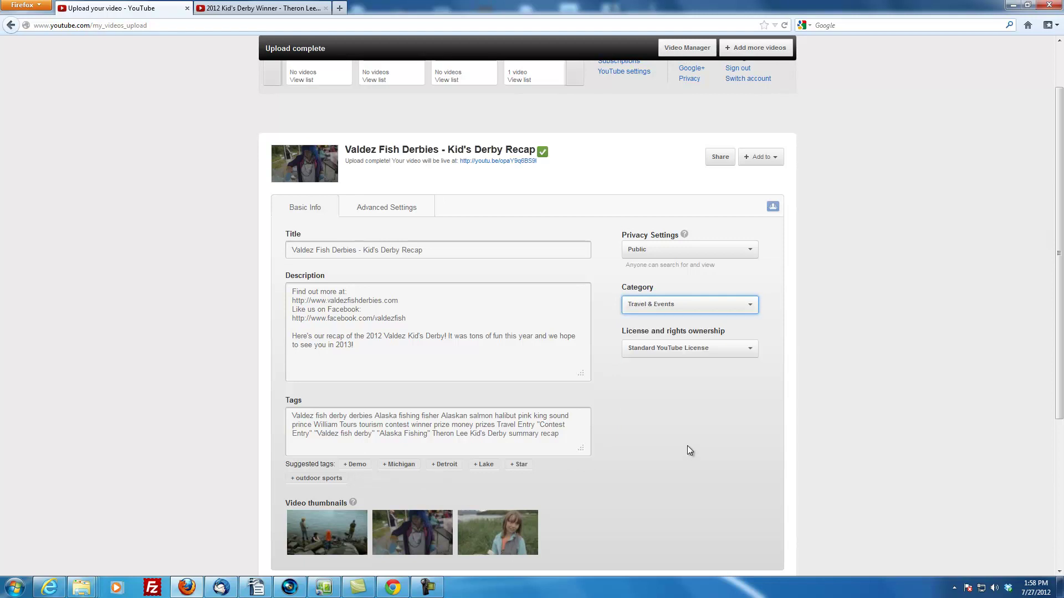
Set the third frame, the girl standing in the field, as the Kid's Derby Recap thumbnail
{"action": "scroll", "coordinate": [746, 416], "scroll_direction": "down", "scroll_amount": 3}
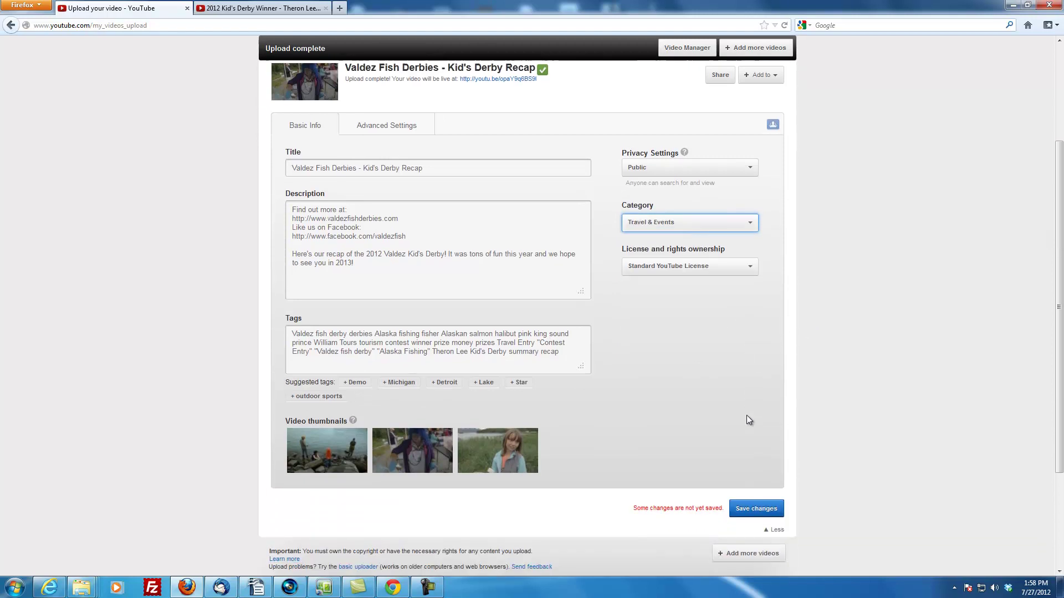
{"action": "scroll", "coordinate": [746, 420], "scroll_direction": "down", "scroll_amount": 2}
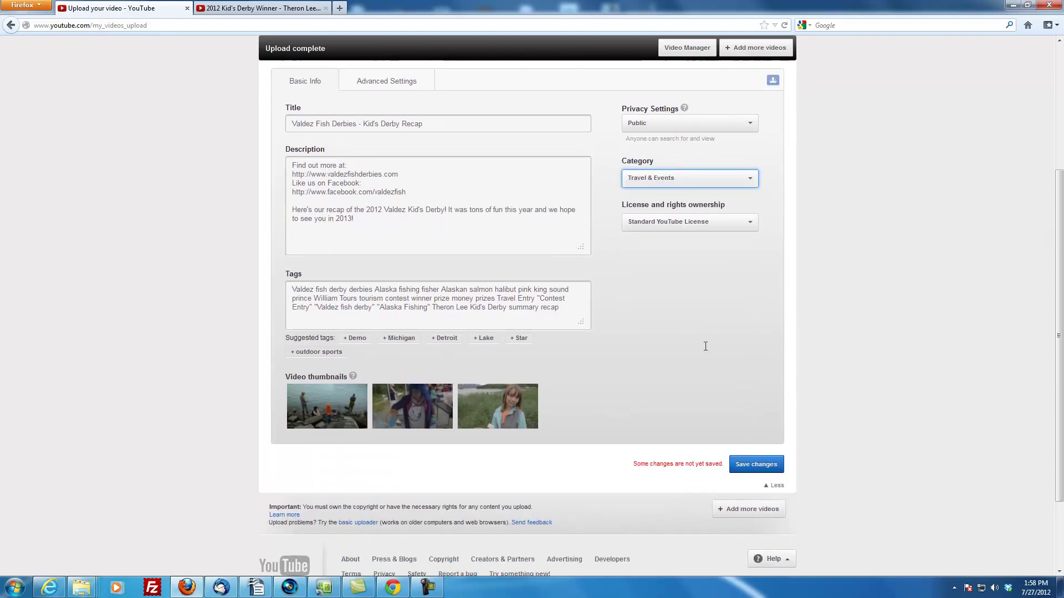
{"action": "left_click", "coordinate": [492, 417]}
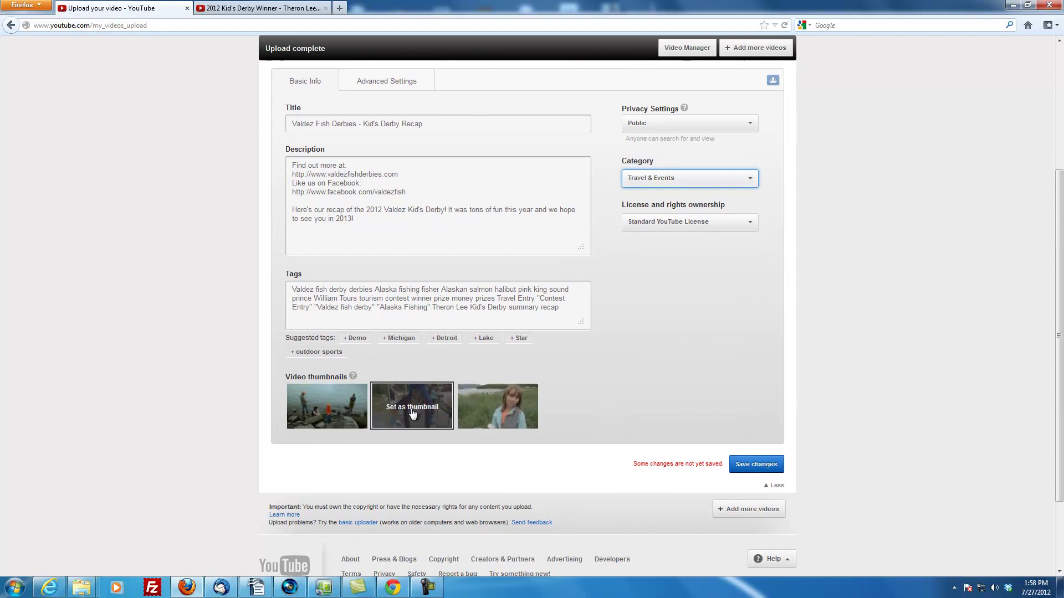
{"action": "left_click", "coordinate": [504, 420]}
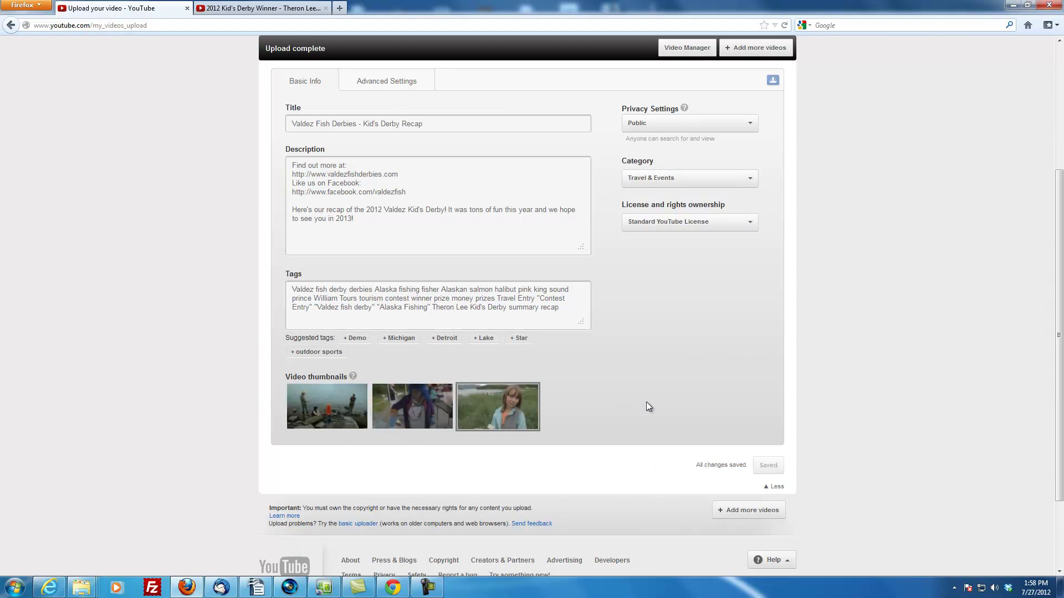
{"action": "scroll", "coordinate": [882, 440], "scroll_direction": "up", "scroll_amount": 4}
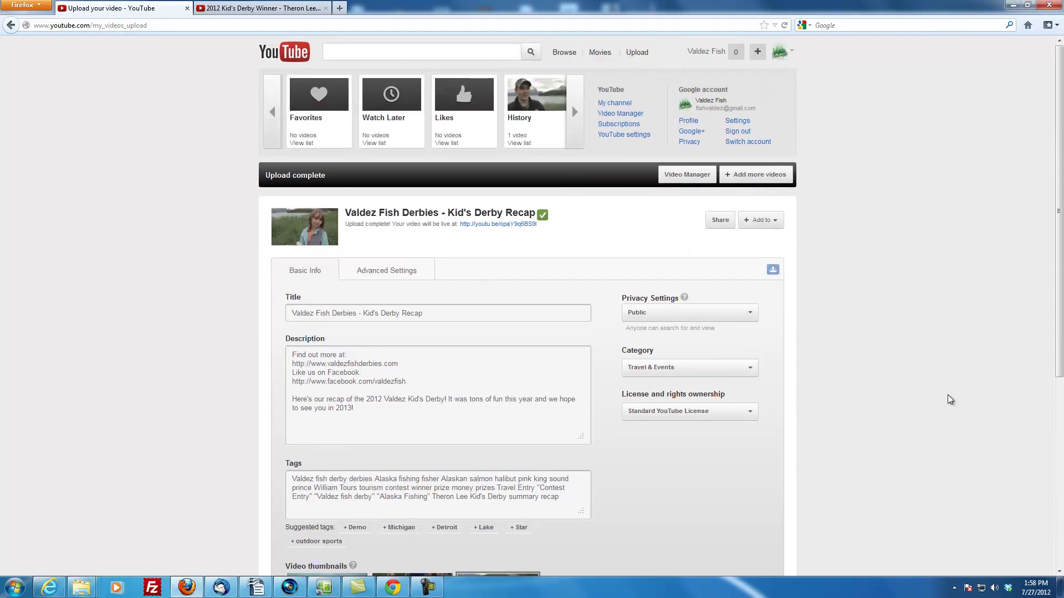
{"action": "scroll", "coordinate": [187, 337], "scroll_direction": "down", "scroll_amount": 5}
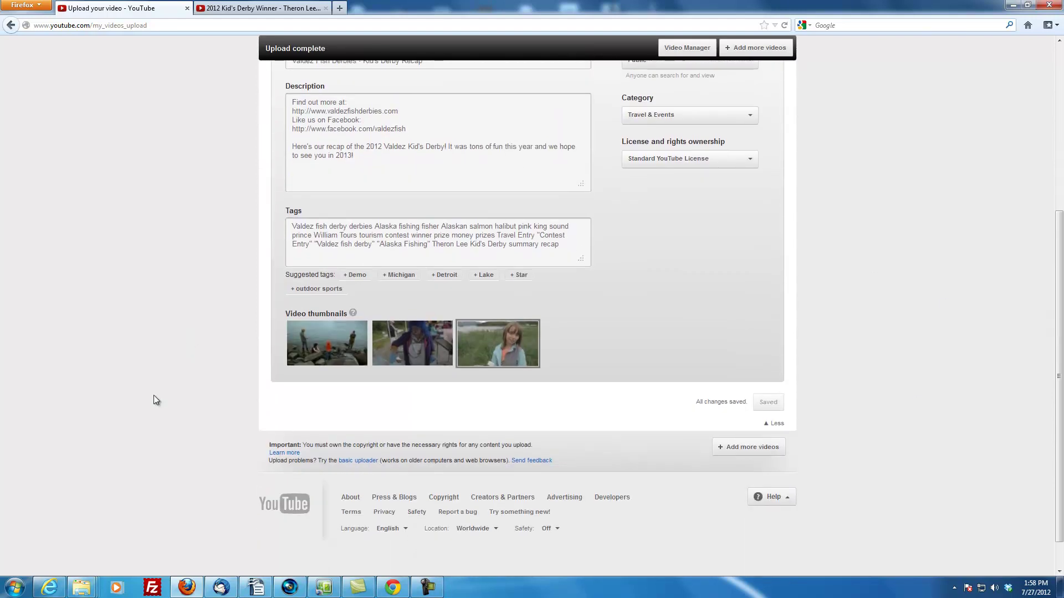
{"action": "scroll", "coordinate": [154, 395], "scroll_direction": "up", "scroll_amount": 5}
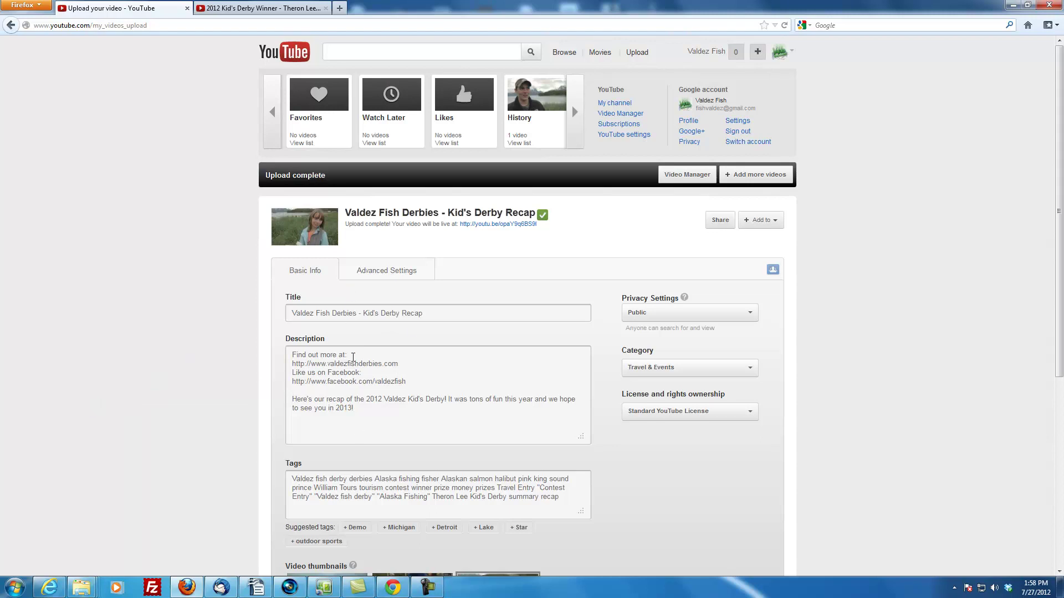
Switch the recap's upload form to its Advanced Settings tab
{"action": "left_click", "coordinate": [406, 272]}
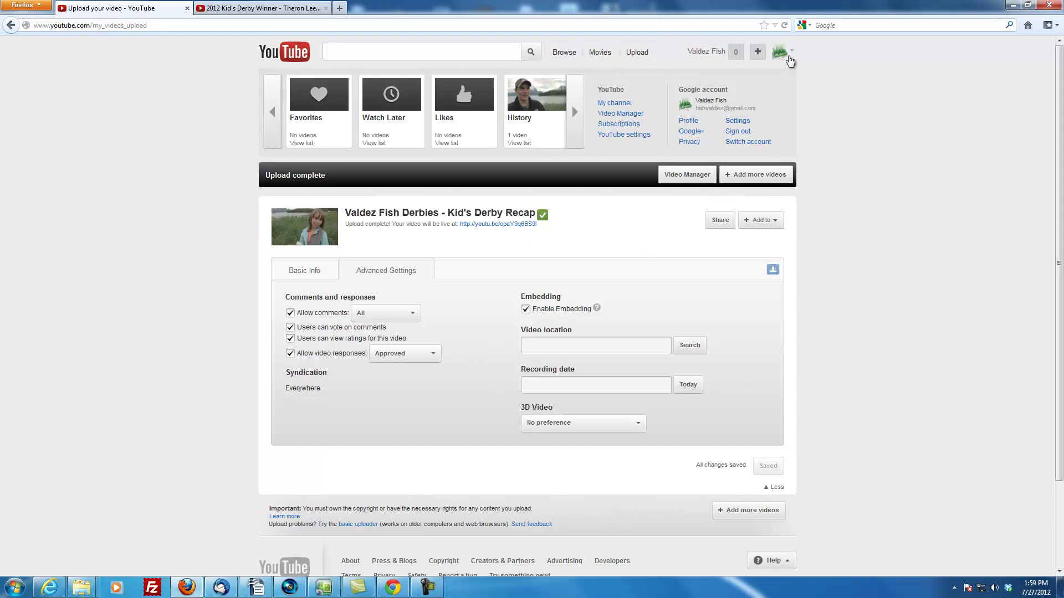
Go to the Valdez Fish channel page through the account panel's My channel link
{"action": "left_click", "coordinate": [792, 53]}
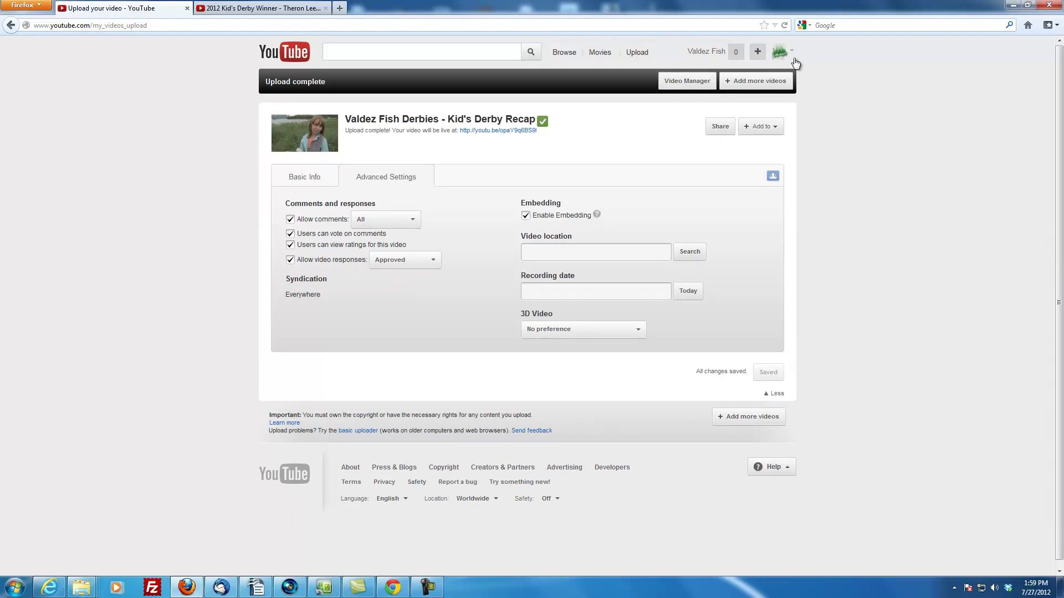
{"action": "left_click", "coordinate": [792, 54]}
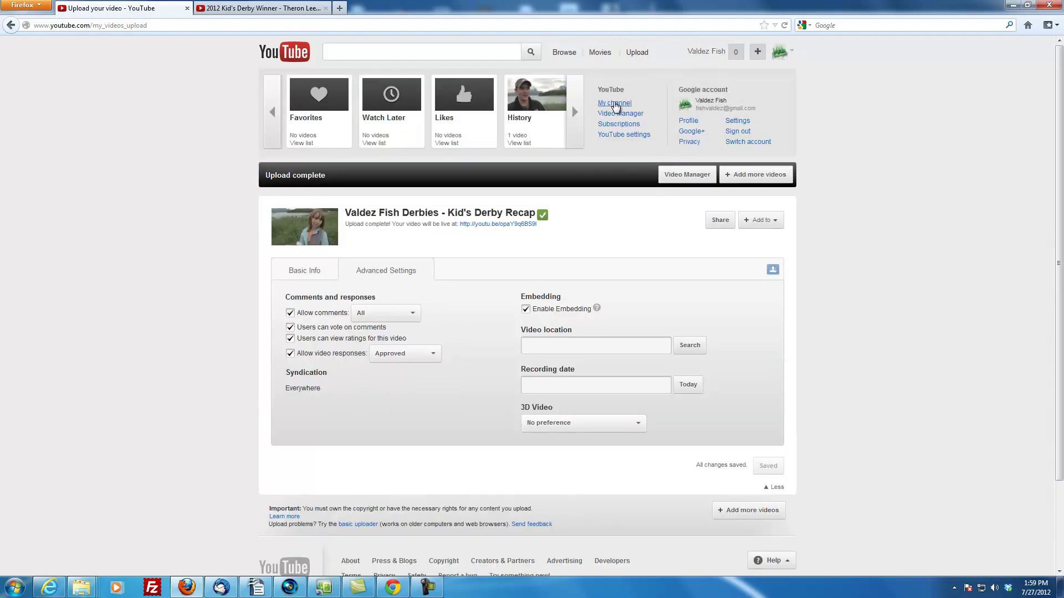
{"action": "left_click", "coordinate": [612, 105]}
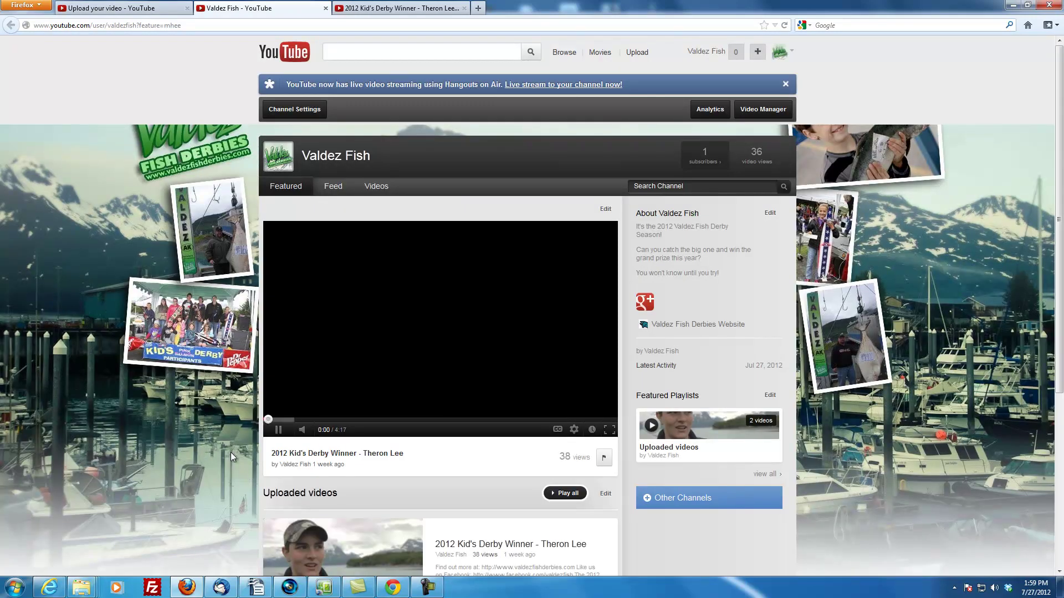
{"action": "scroll", "coordinate": [482, 465], "scroll_direction": "down", "scroll_amount": 5}
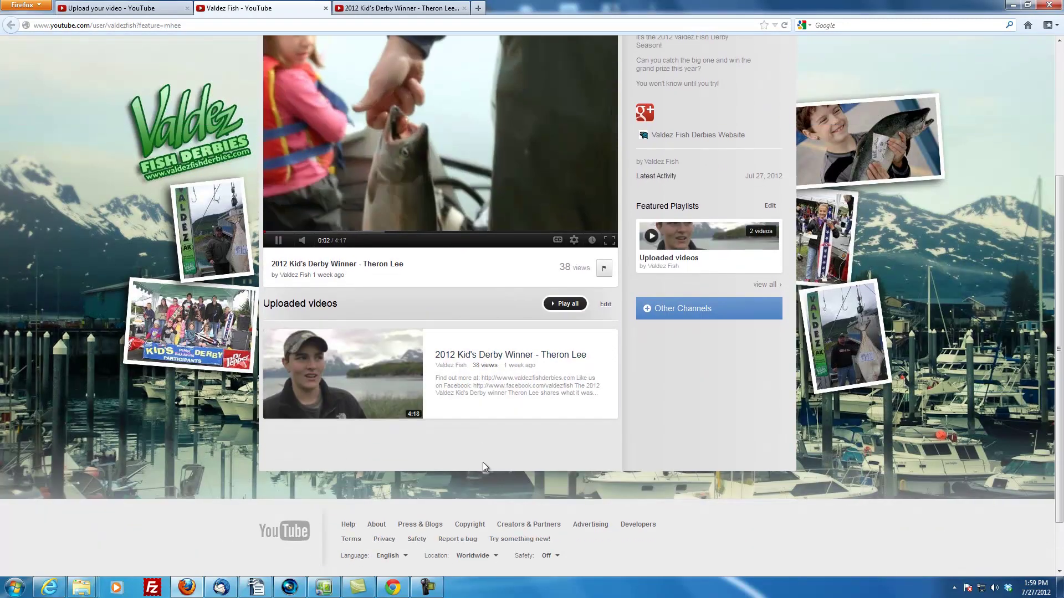
{"action": "scroll", "coordinate": [483, 462], "scroll_direction": "up", "scroll_amount": 2}
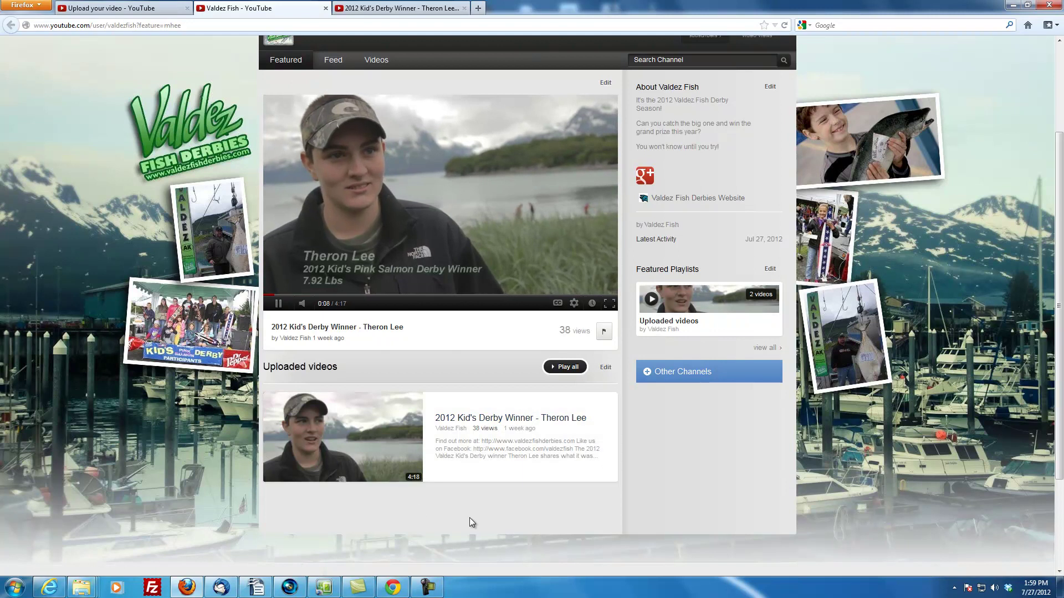
{"action": "scroll", "coordinate": [710, 522], "scroll_direction": "up", "scroll_amount": 2}
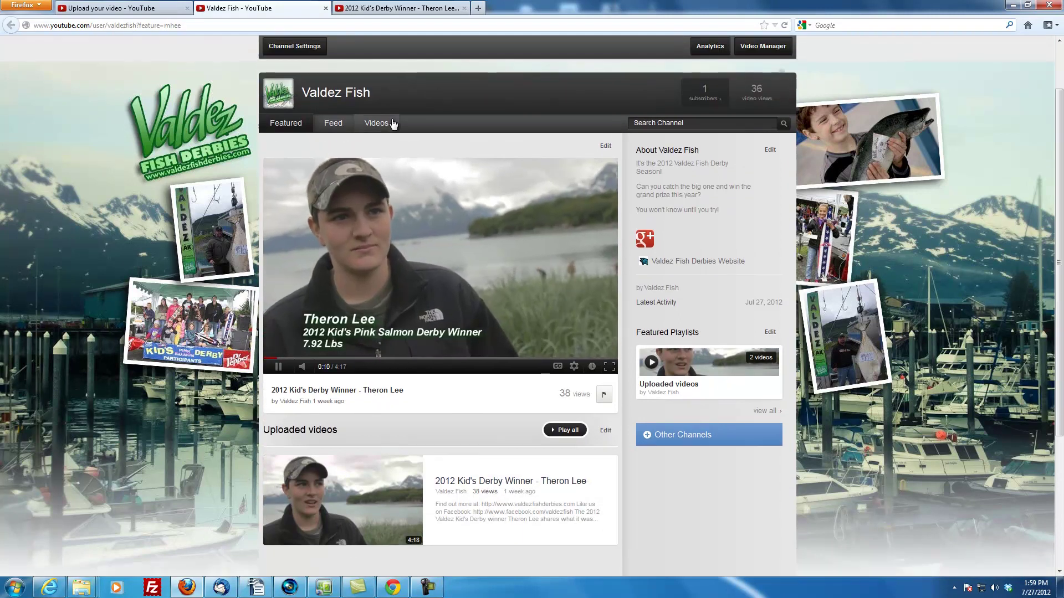
Open the channel's Playlists and then its All Videos playlist holding the 2012 Kid's Derby Winner
{"action": "left_click", "coordinate": [384, 126]}
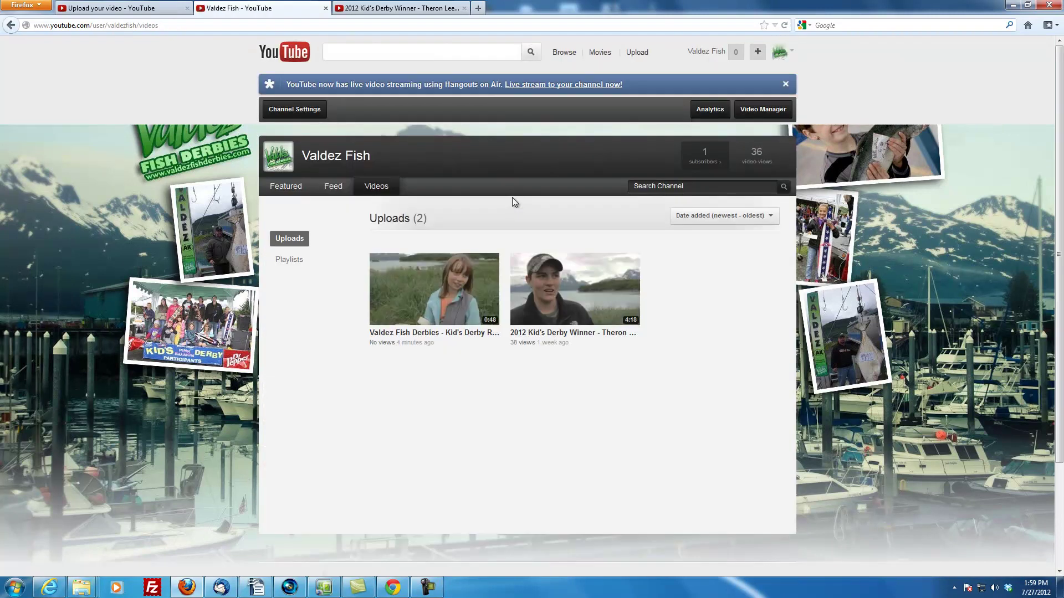
{"action": "left_click", "coordinate": [299, 259]}
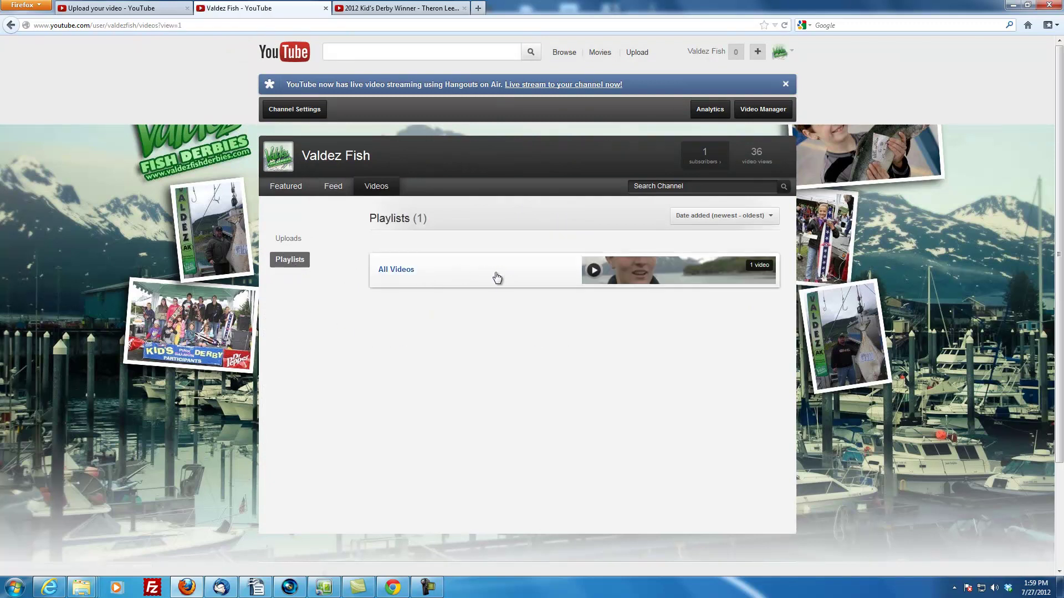
{"action": "left_click", "coordinate": [422, 282]}
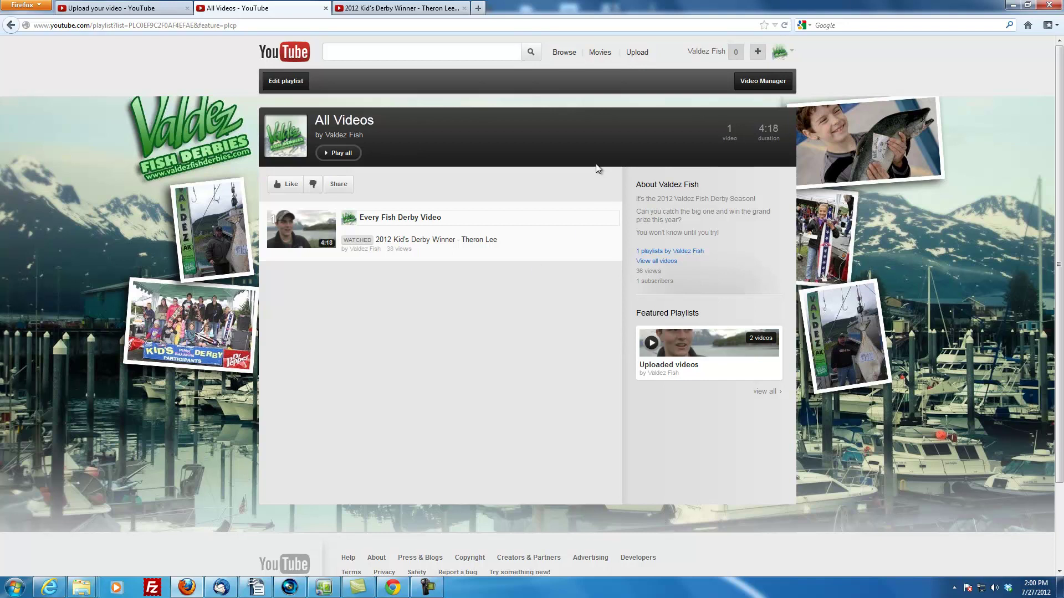
Go to the Valdez Fish channel home page and pause the autoplaying featured video
{"action": "left_click", "coordinate": [787, 52]}
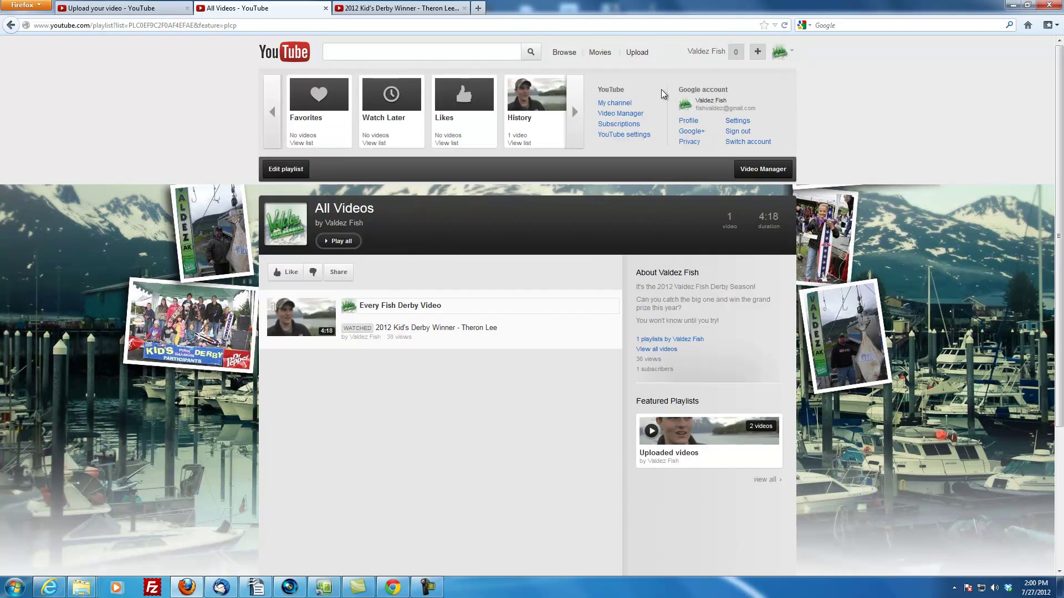
{"action": "left_click", "coordinate": [615, 103]}
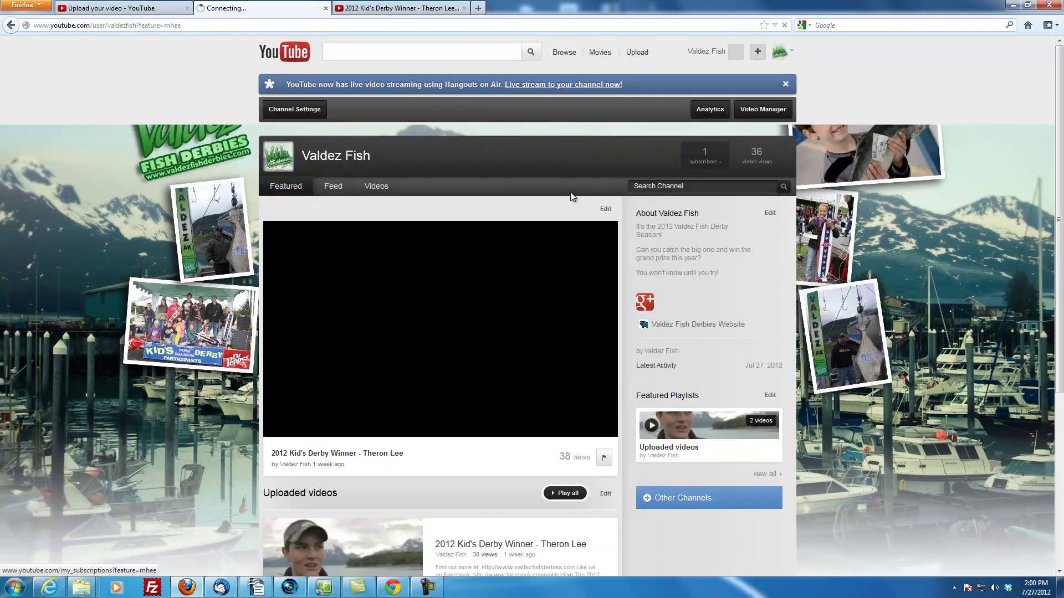
{"action": "scroll", "coordinate": [200, 391], "scroll_direction": "down", "scroll_amount": 4}
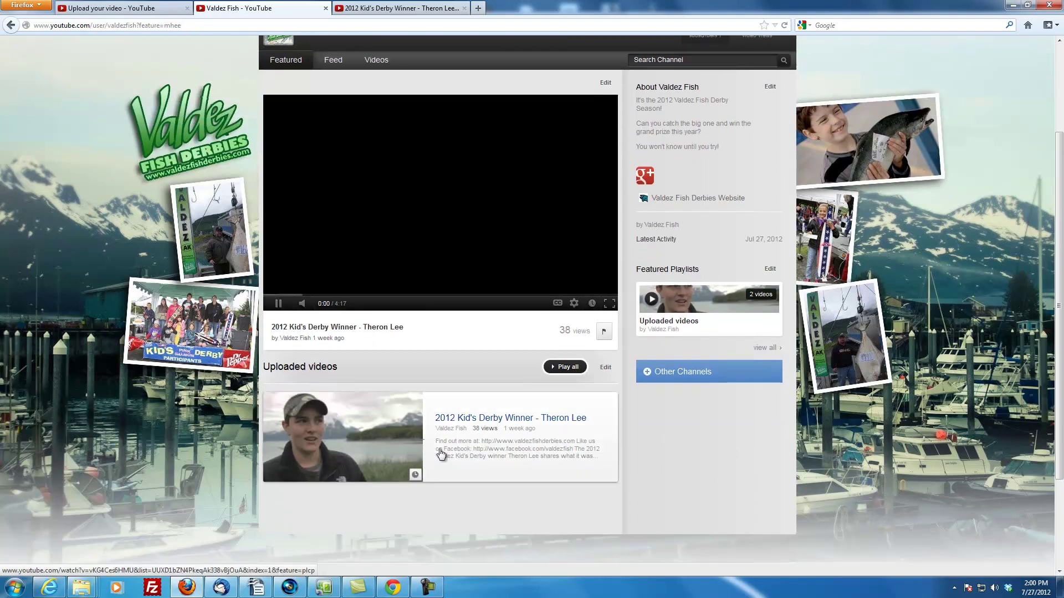
{"action": "left_click", "coordinate": [278, 303]}
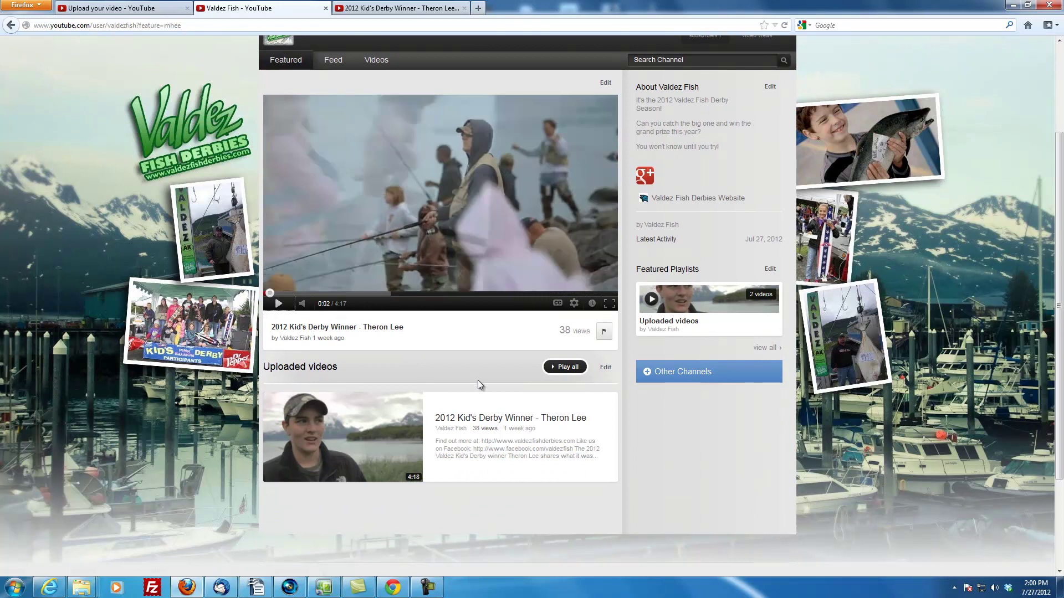
Open Video Manager's Uploads list showing the Kid's Derby Recap and 2012 Kid's Derby Winner
{"action": "scroll", "coordinate": [477, 380], "scroll_direction": "up", "scroll_amount": 1}
{"action": "scroll", "coordinate": [481, 382], "scroll_direction": "up", "scroll_amount": 1}
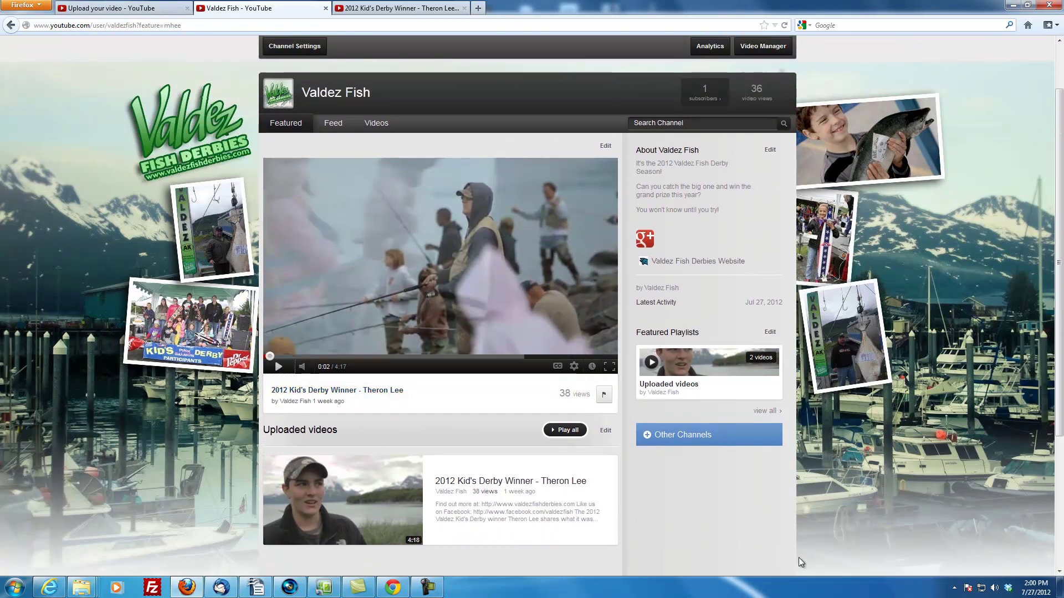
{"action": "scroll", "coordinate": [831, 321], "scroll_direction": "up", "scroll_amount": 2}
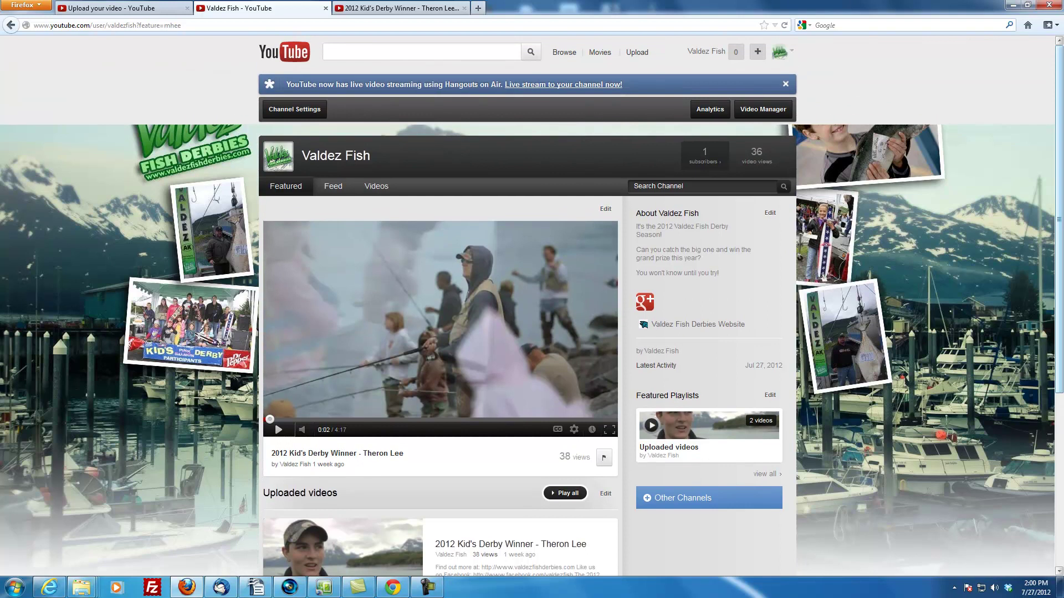
{"action": "left_click", "coordinate": [790, 52]}
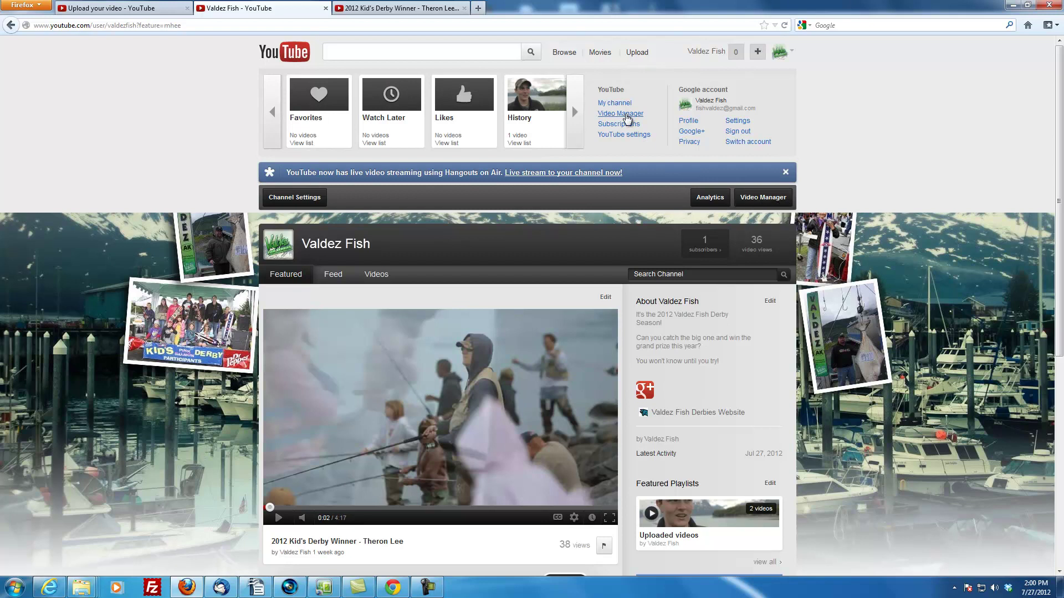
{"action": "left_click", "coordinate": [616, 113]}
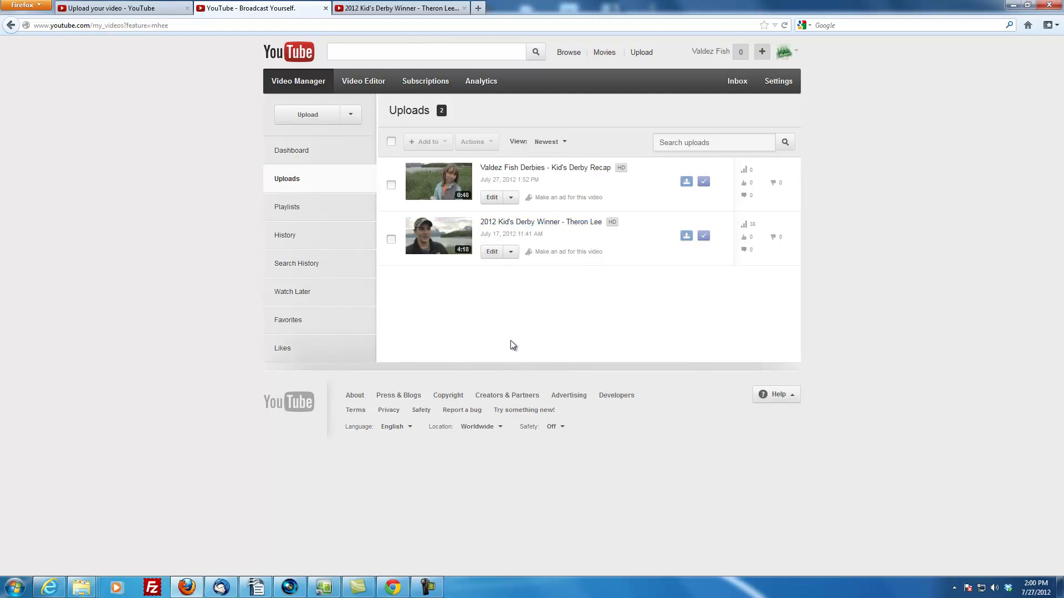
Paste tourism, contest, winner, prize money and travel tags onto the 2012 Kid's Derby Winner video, fix a typo, and save
{"action": "left_click", "coordinate": [491, 253]}
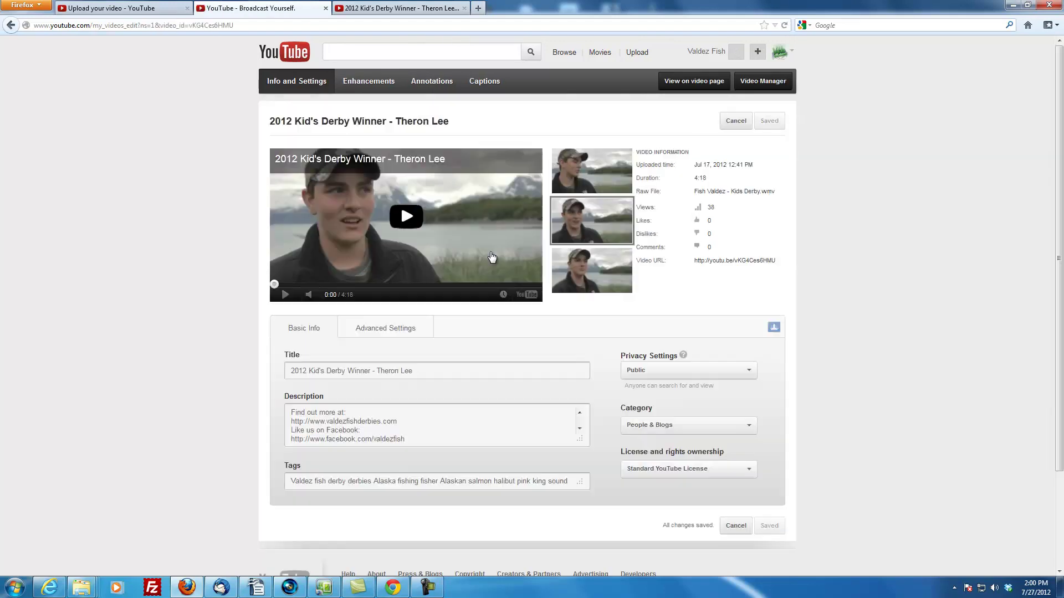
{"action": "scroll", "coordinate": [264, 384], "scroll_direction": "down", "scroll_amount": 1}
{"action": "scroll", "coordinate": [265, 384], "scroll_direction": "down", "scroll_amount": 1}
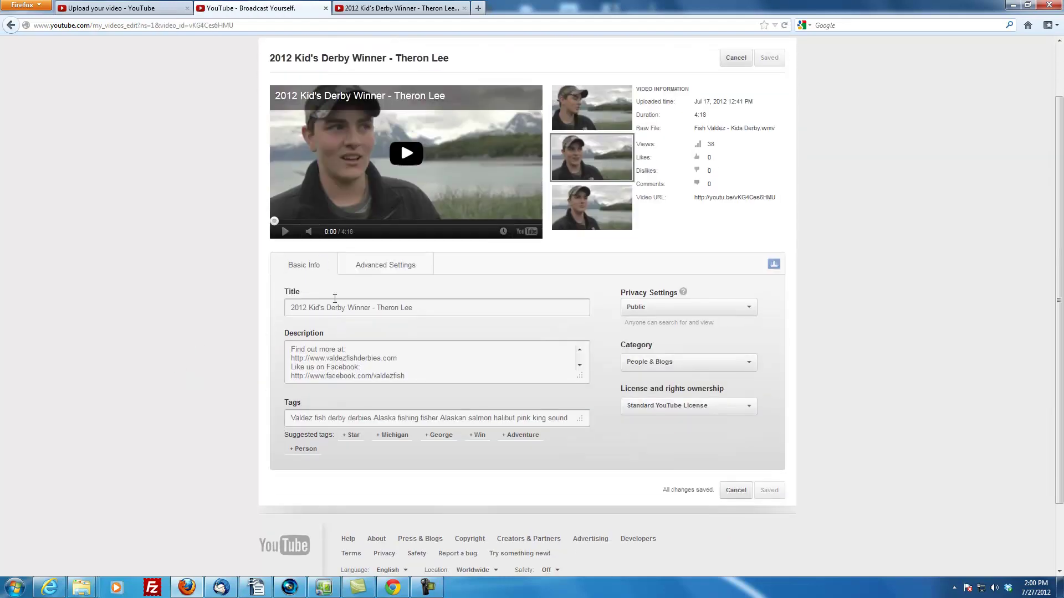
{"action": "left_click", "coordinate": [418, 420]}
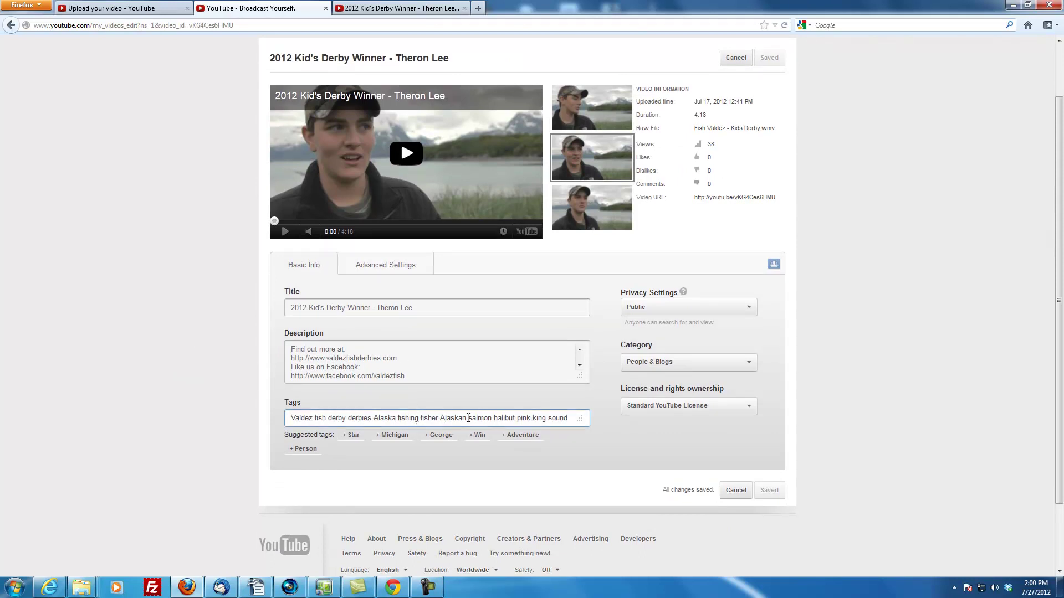
{"action": "left_click_drag", "start_coordinate": [445, 418], "coordinate": [568, 416]}
{"action": "left_click", "coordinate": [549, 424]}
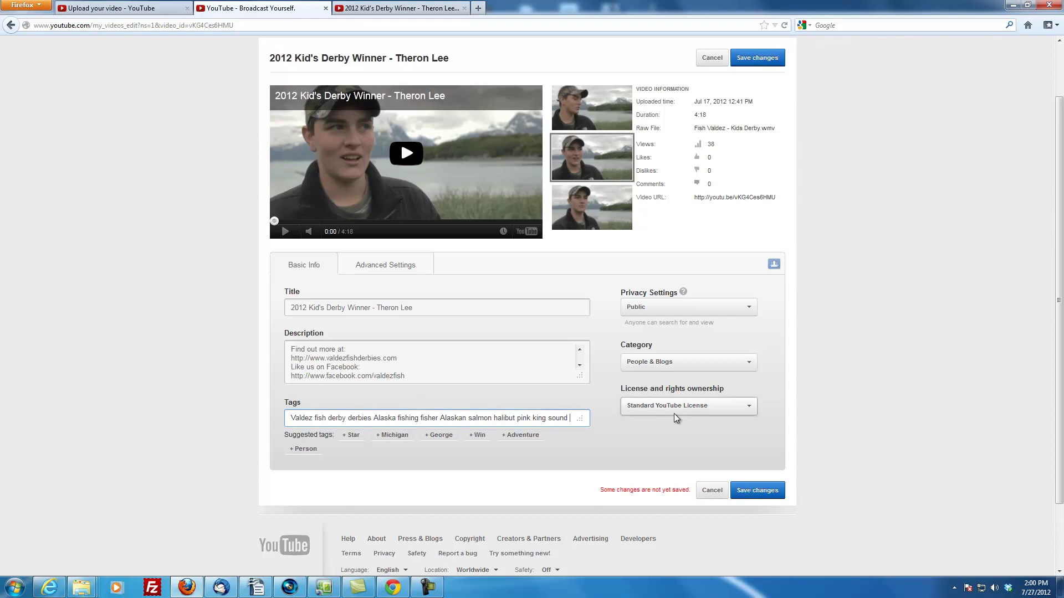
{"action": "key", "text": "ctrl+v"}
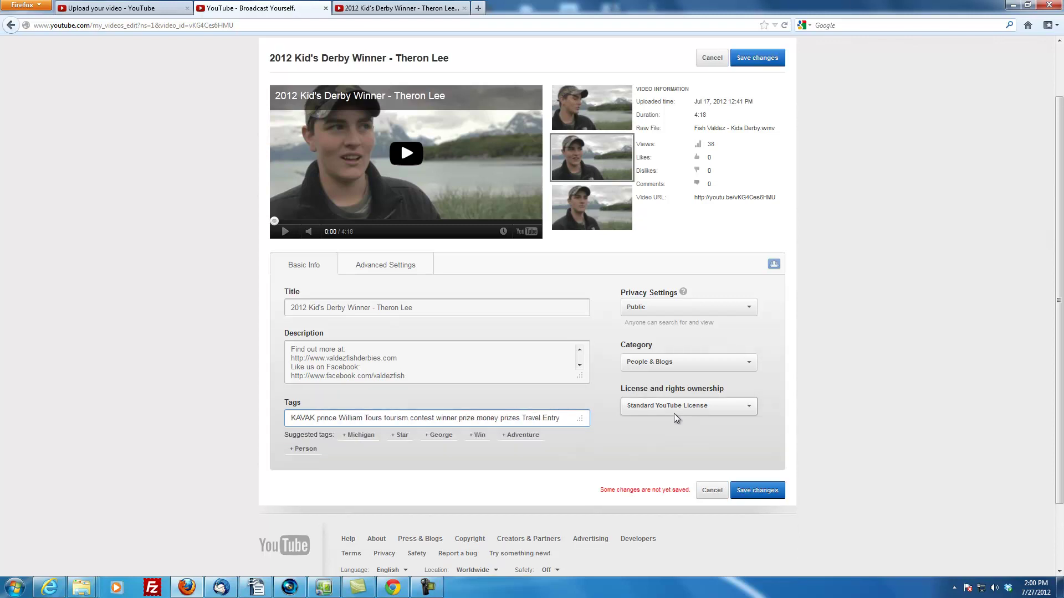
{"action": "key", "text": "BackSpace"}
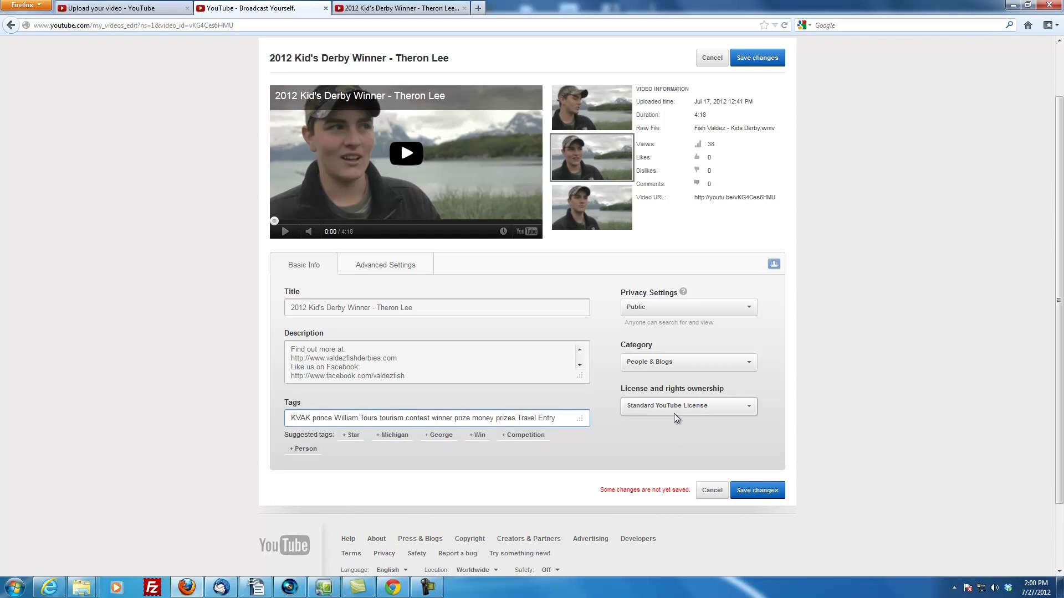
{"action": "left_click", "coordinate": [747, 492]}
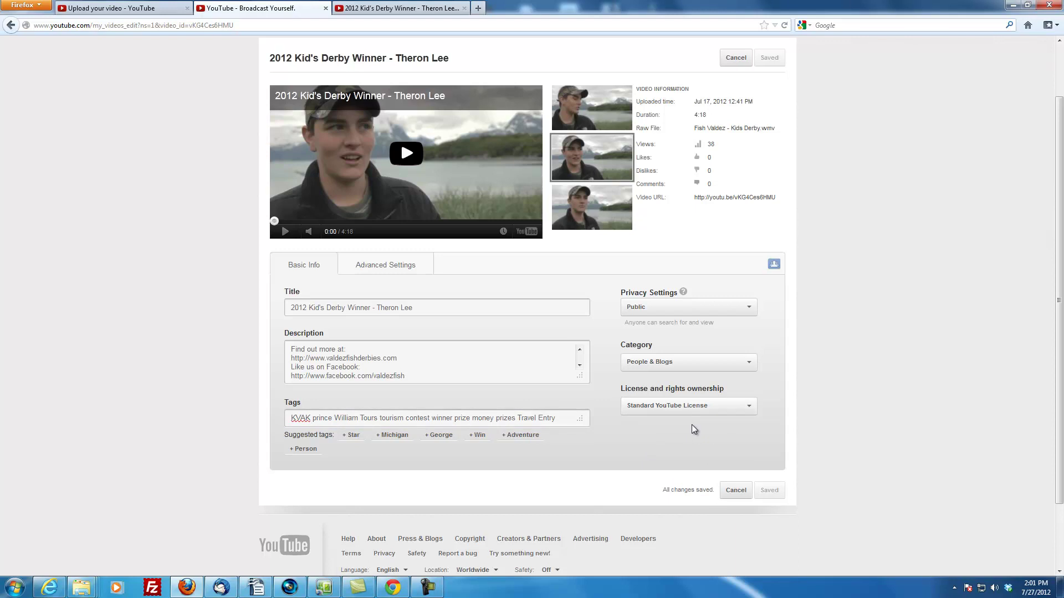
{"action": "scroll", "coordinate": [721, 333], "scroll_direction": "up", "scroll_amount": 2}
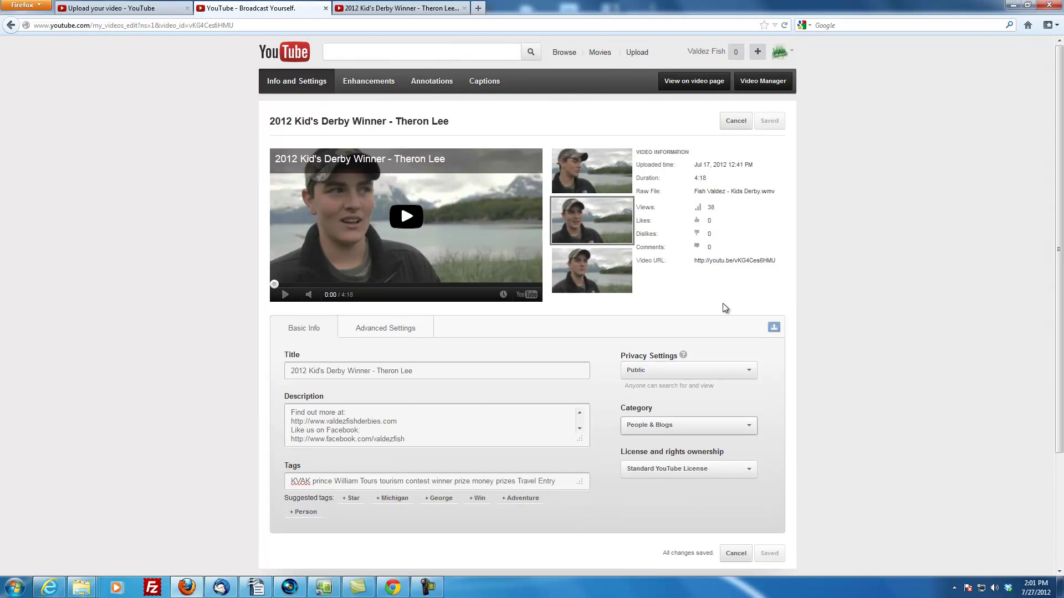
Select the 2012 Kid's Derby Winner in Video Manager and browse Add to and Actions options without applying any
{"action": "left_click", "coordinate": [746, 83]}
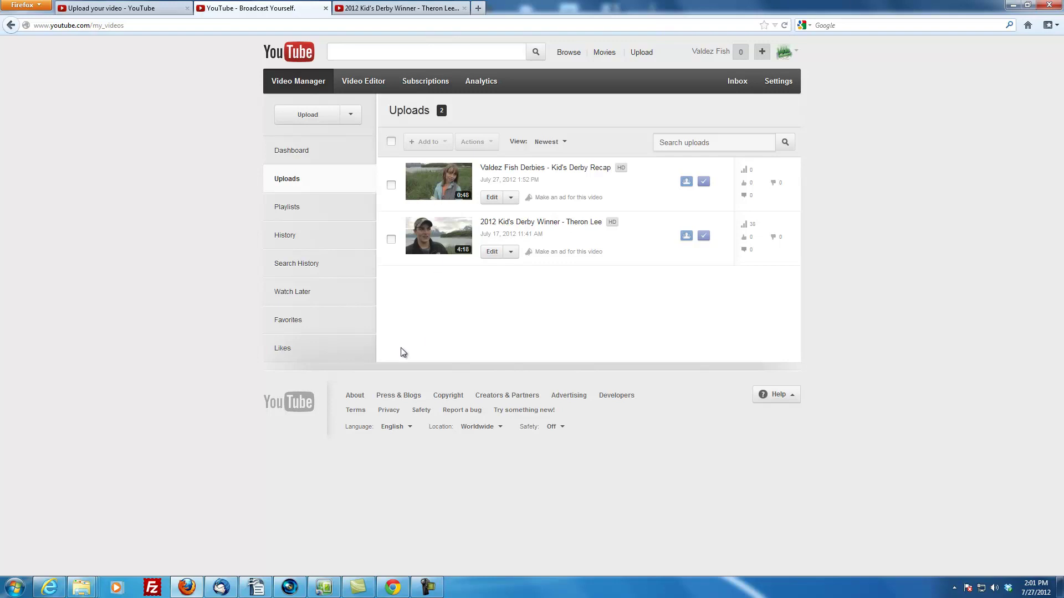
{"action": "left_click", "coordinate": [390, 239]}
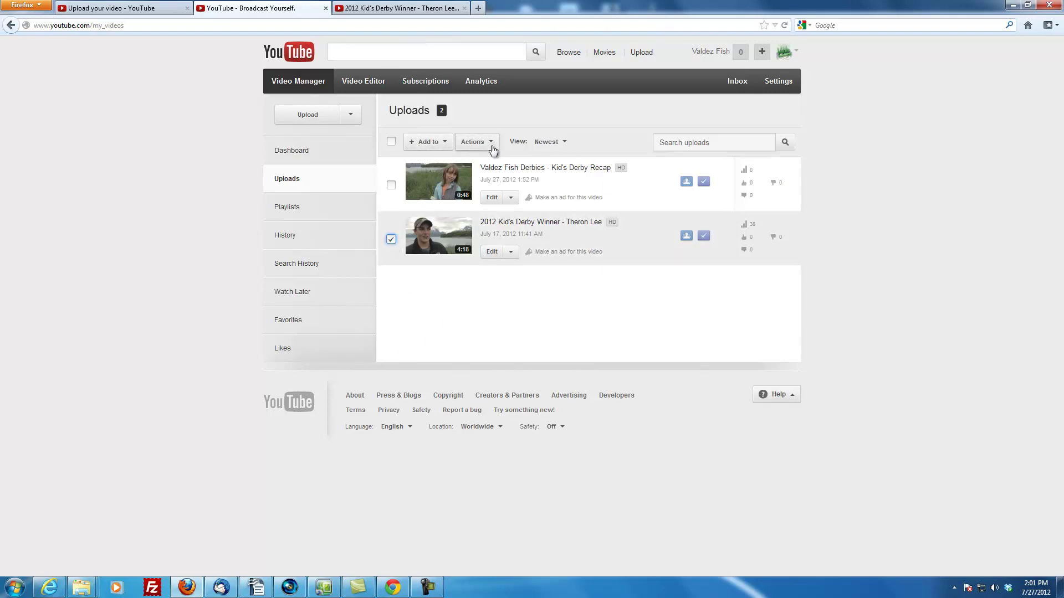
{"action": "left_click", "coordinate": [434, 145]}
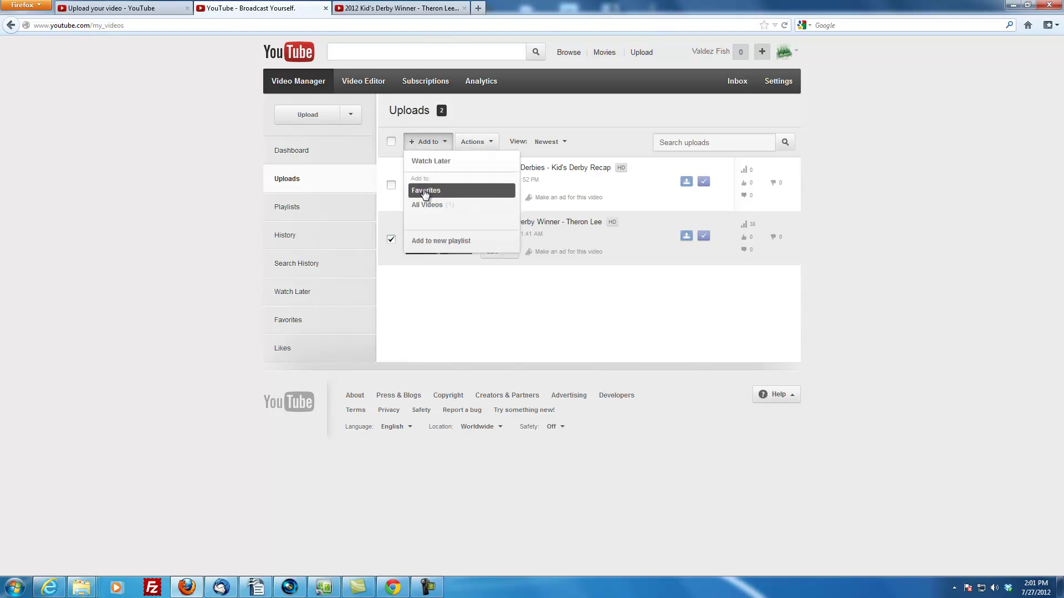
{"action": "left_click", "coordinate": [587, 354]}
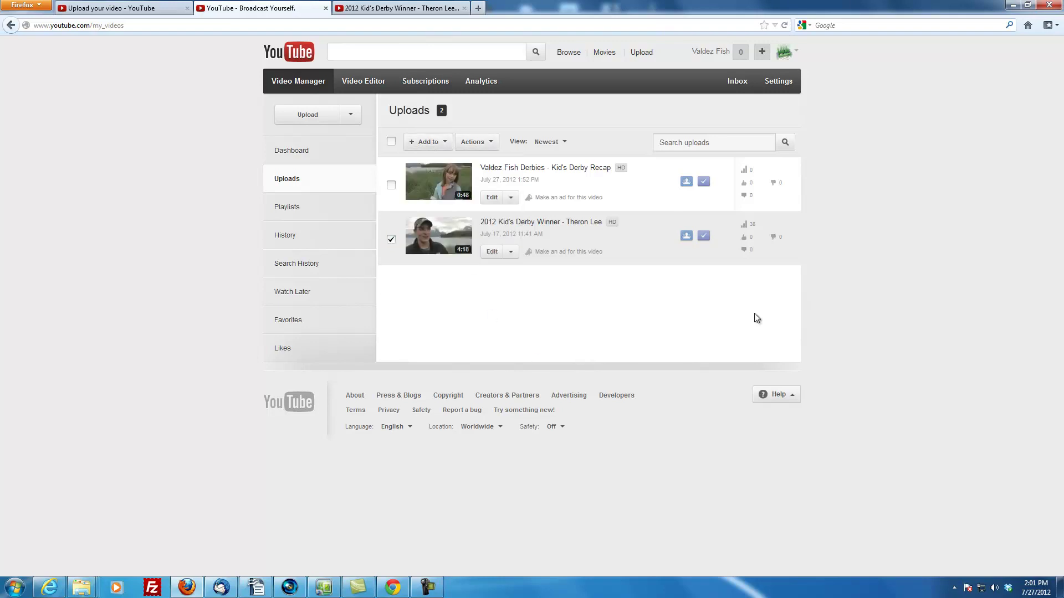
{"action": "left_click", "coordinate": [471, 146]}
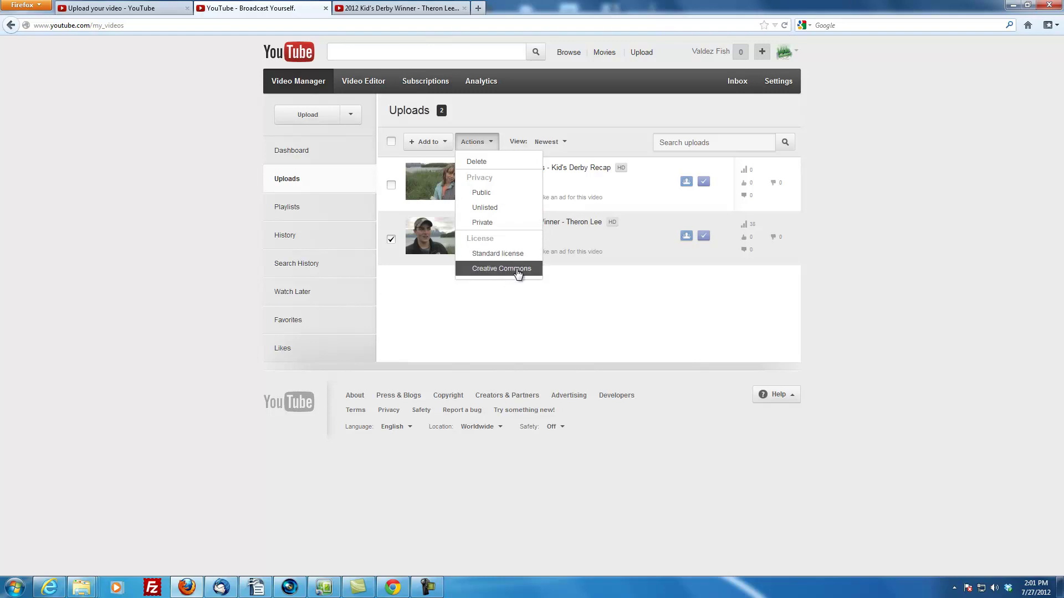
{"action": "left_click", "coordinate": [874, 313]}
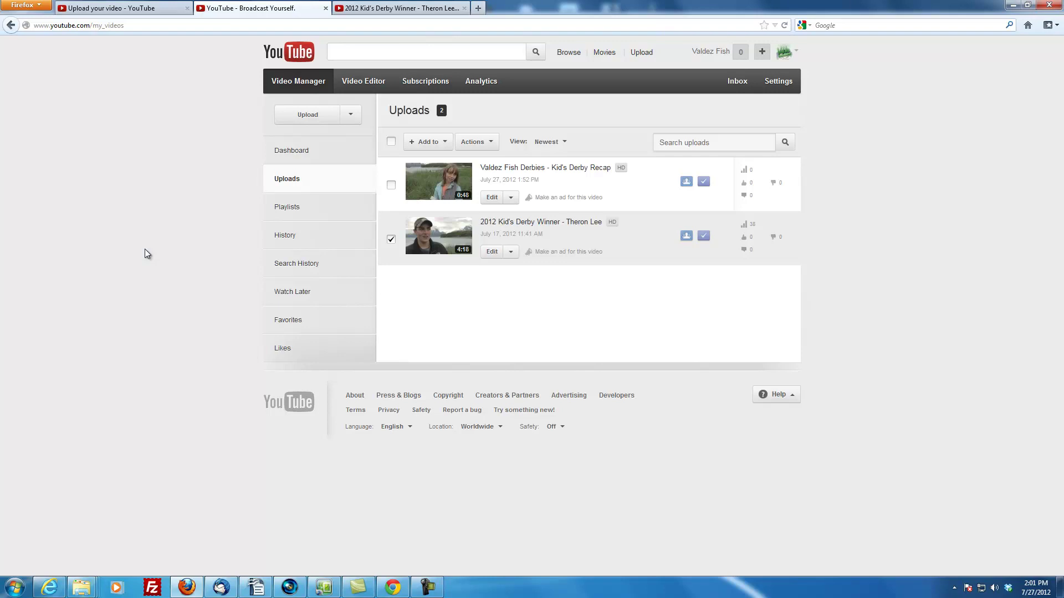
Open the Valdez Fish channel page and pause the featured 2012 Kid's Derby Winner video
{"action": "left_click", "coordinate": [796, 51]}
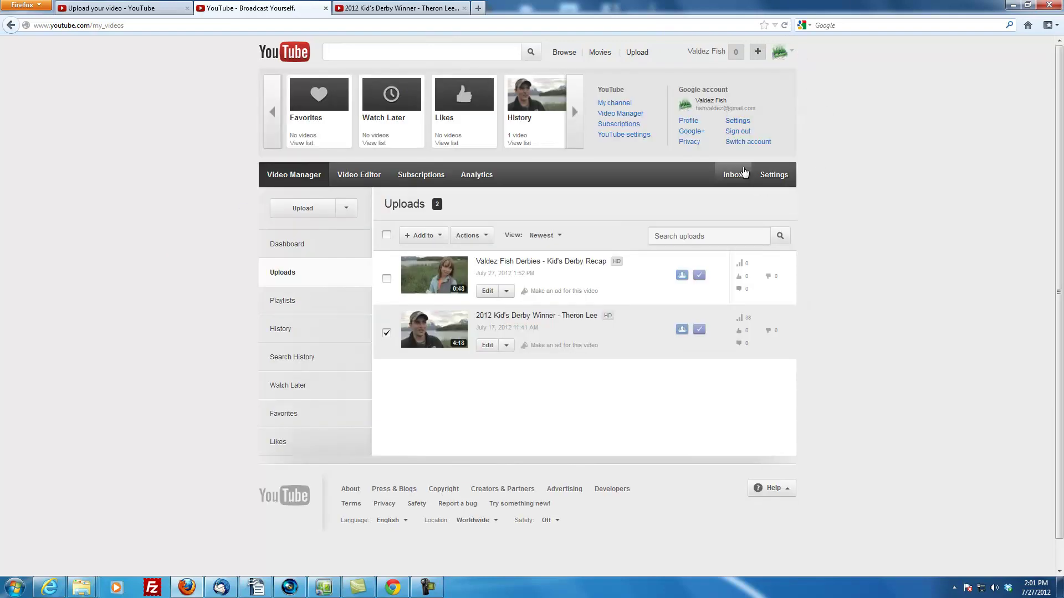
{"action": "left_click", "coordinate": [618, 104]}
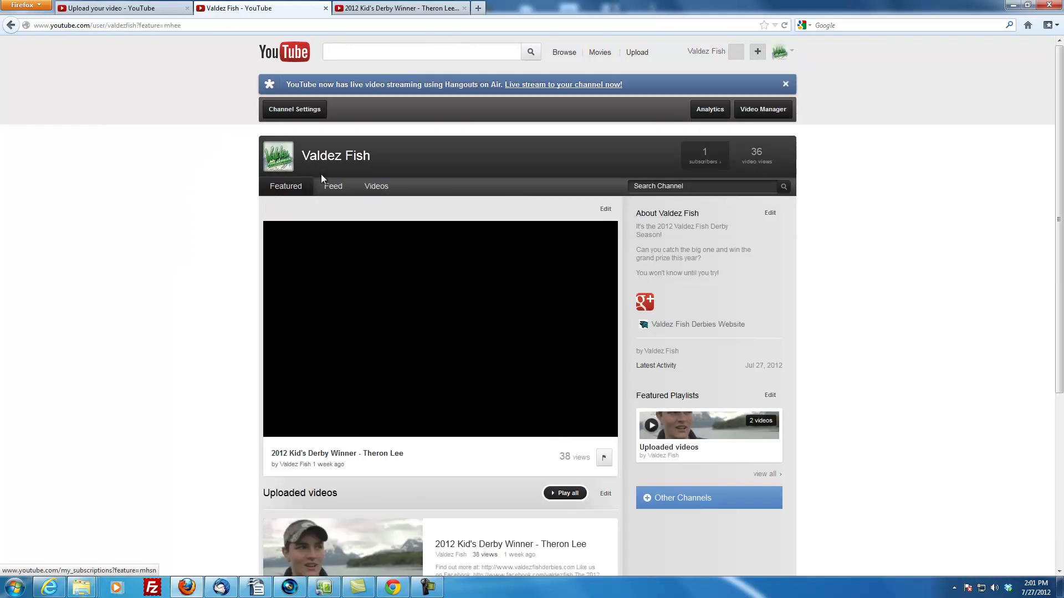
{"action": "scroll", "coordinate": [83, 314], "scroll_direction": "down", "scroll_amount": 5}
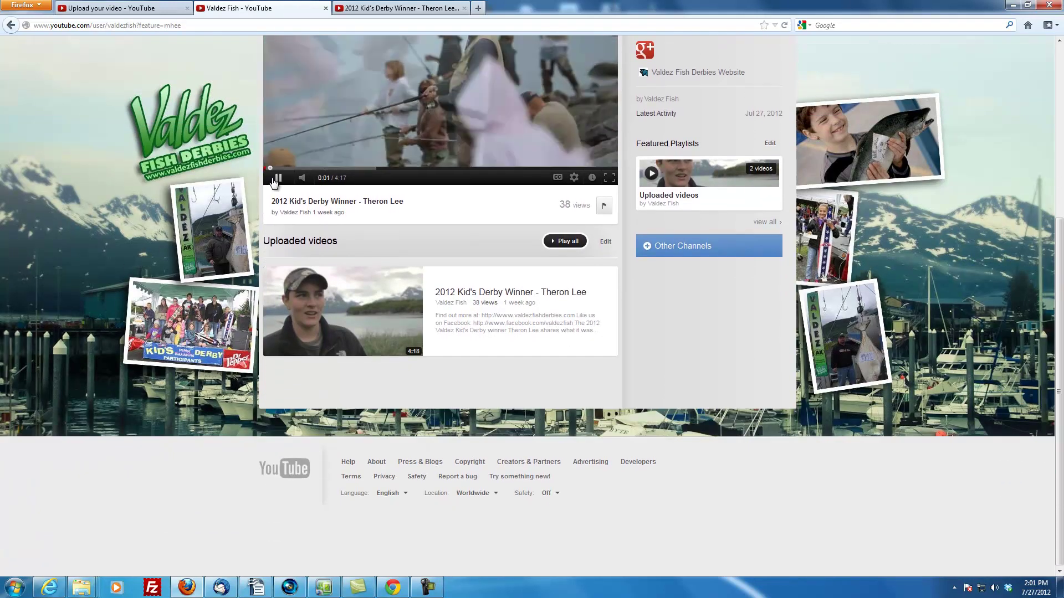
{"action": "left_click", "coordinate": [278, 178]}
{"action": "left_click_drag", "start_coordinate": [263, 241], "coordinate": [294, 241]}
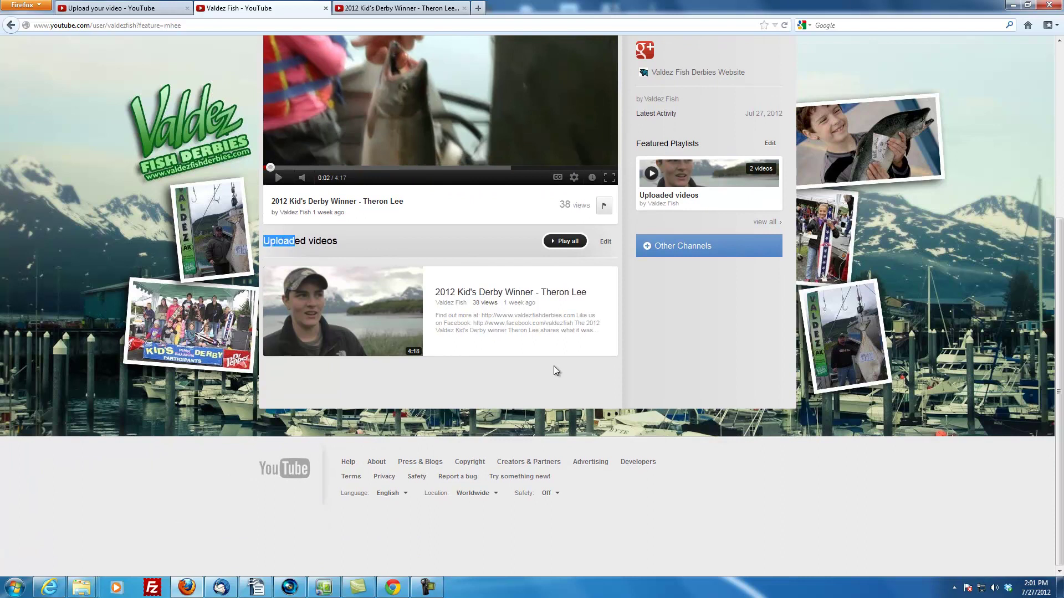
{"action": "scroll", "coordinate": [176, 378], "scroll_direction": "up", "scroll_amount": 4}
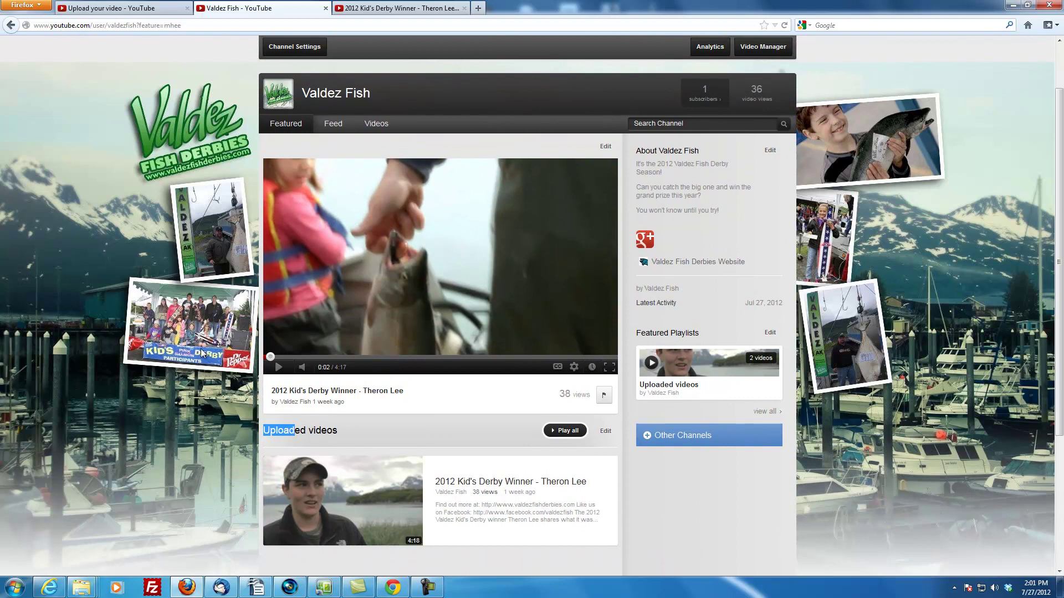
{"action": "scroll", "coordinate": [187, 325], "scroll_direction": "up", "scroll_amount": 2}
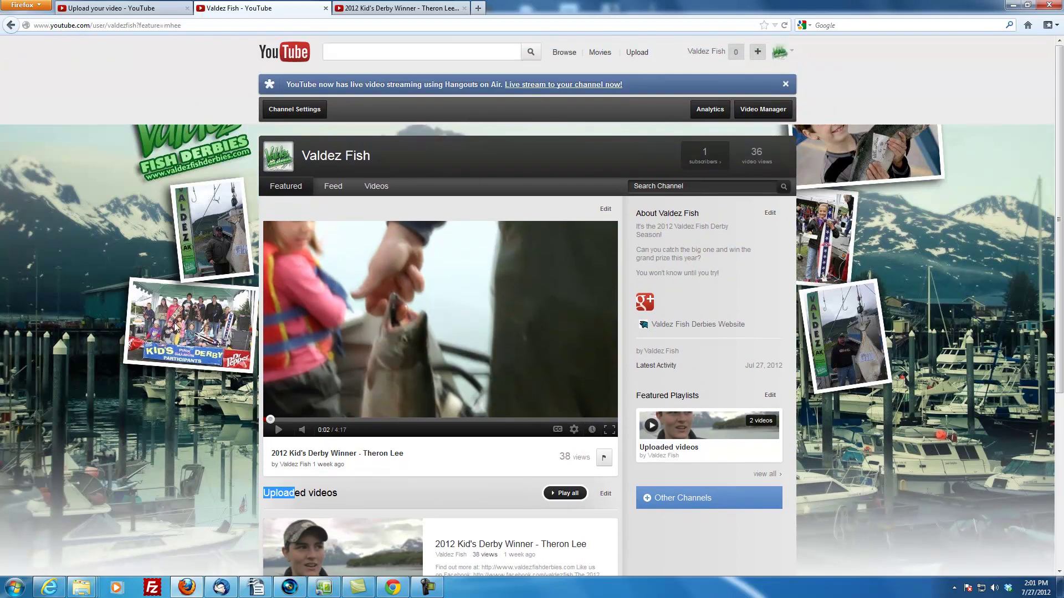